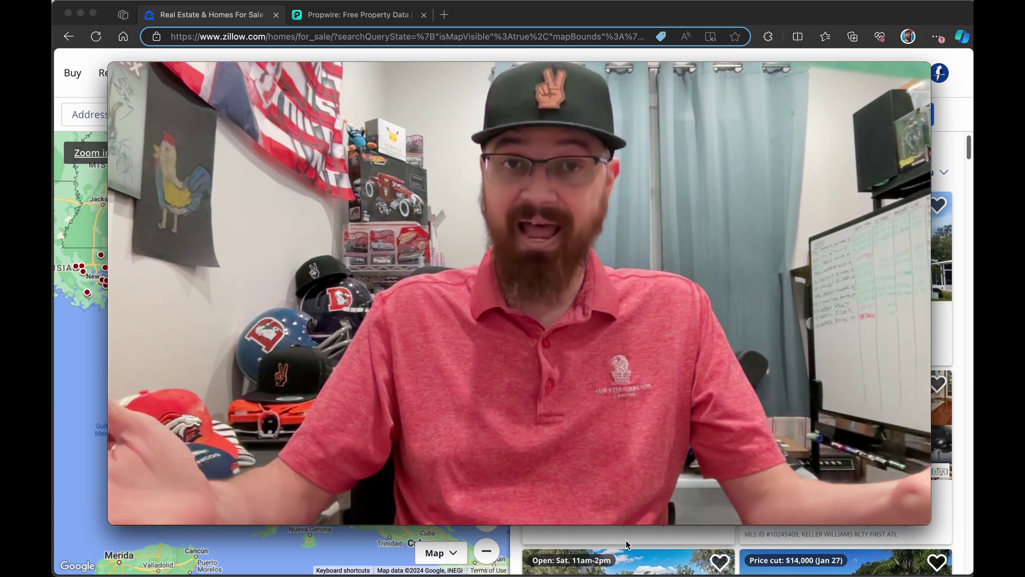
# Step: Search Zillow for Florida homes by picking 'florida' from earlier searches
pyautogui.moveTo(809, 239)
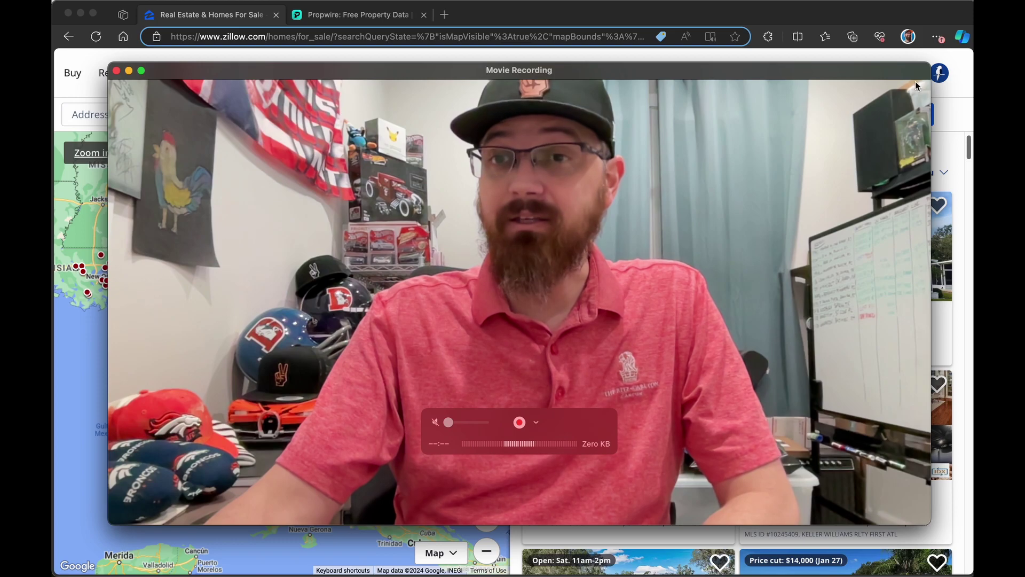
pyautogui.moveTo(930, 63); pyautogui.dragTo(407, 226)
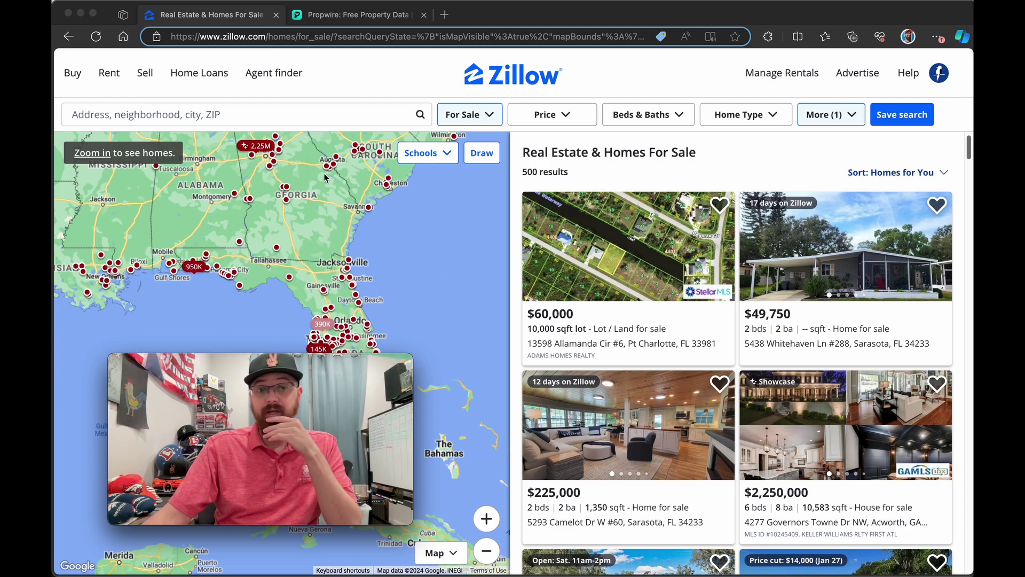
pyautogui.click(160, 113)
pyautogui.write('fl')
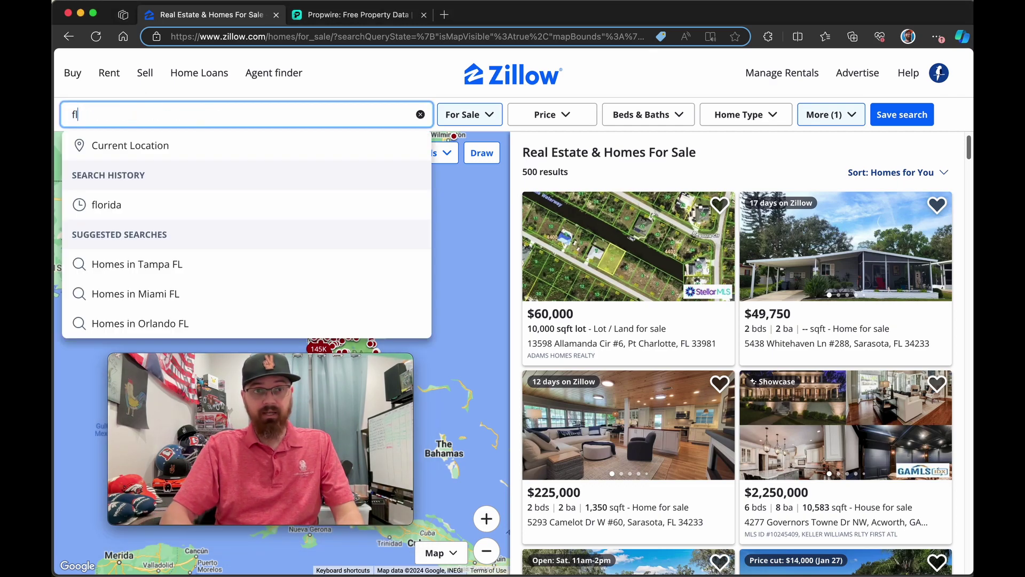
pyautogui.click(149, 205)
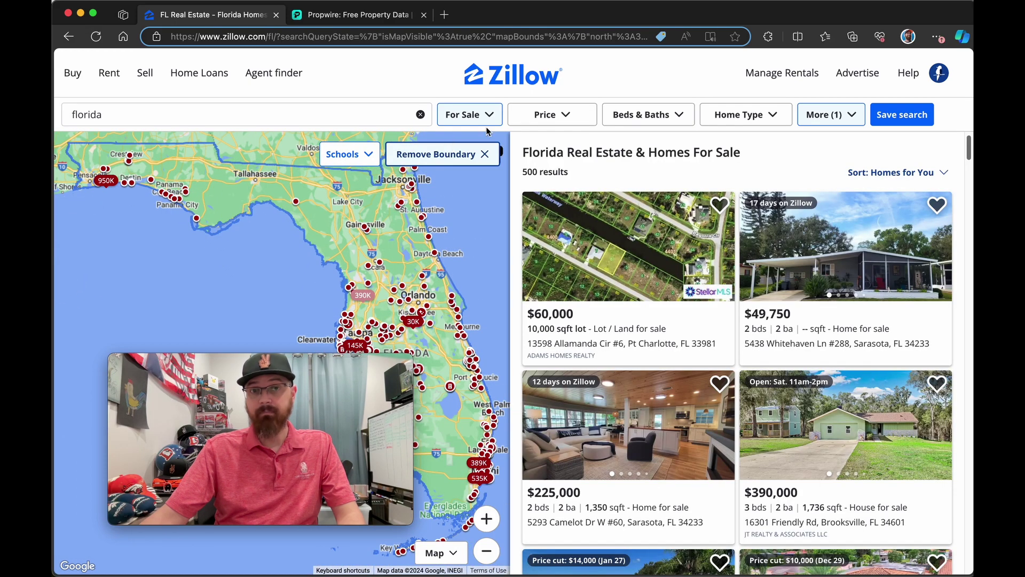
# Step: Review the For Sale, Price and Beds & Baths filter options
pyautogui.click(490, 113)
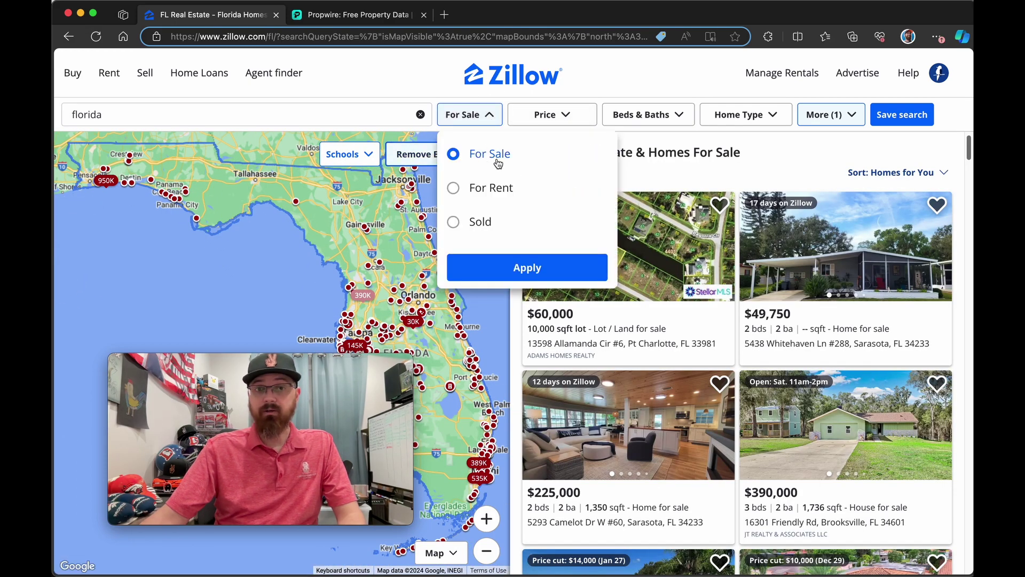
pyautogui.click(580, 111)
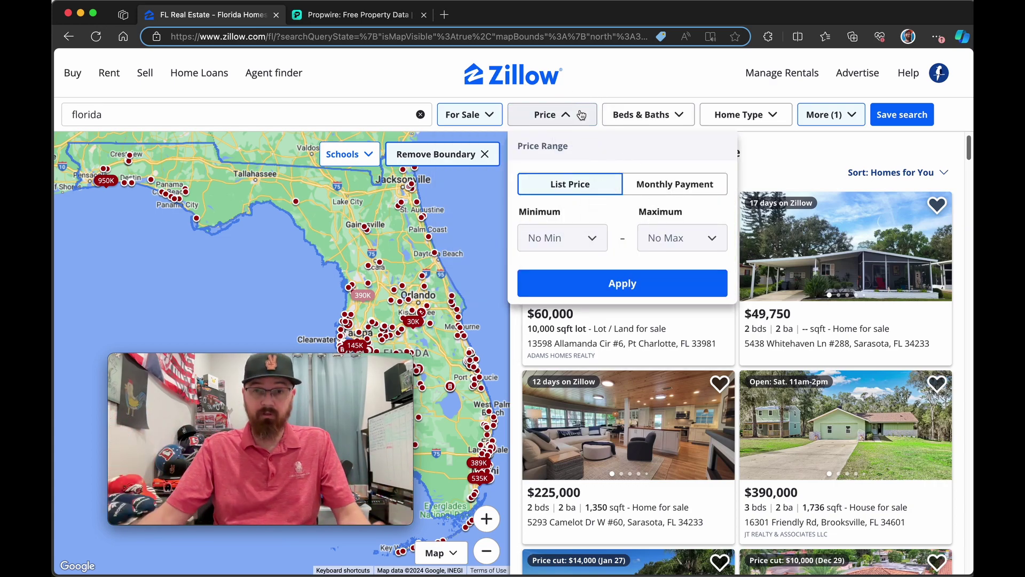
pyautogui.click(671, 114)
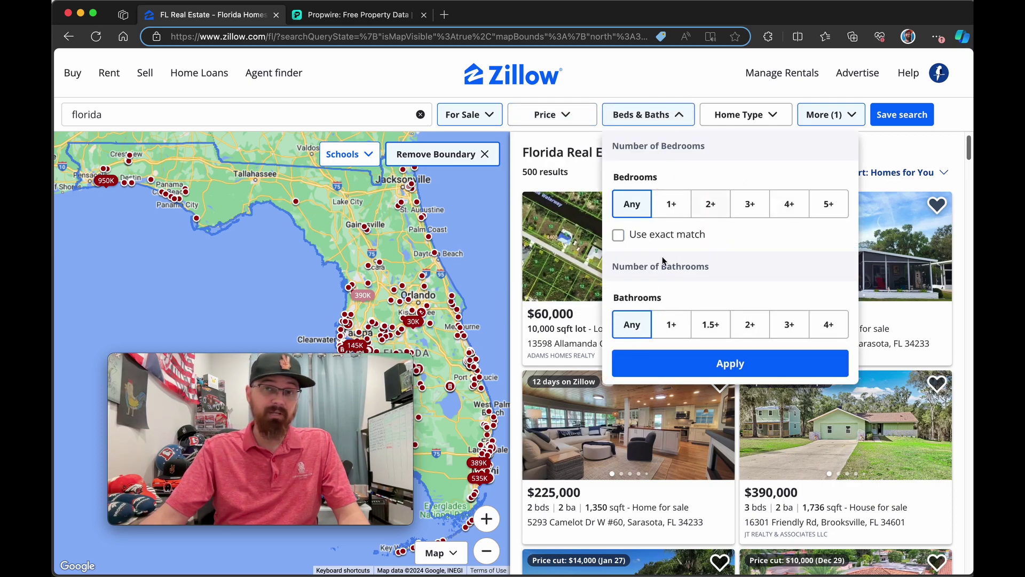
pyautogui.click(642, 86)
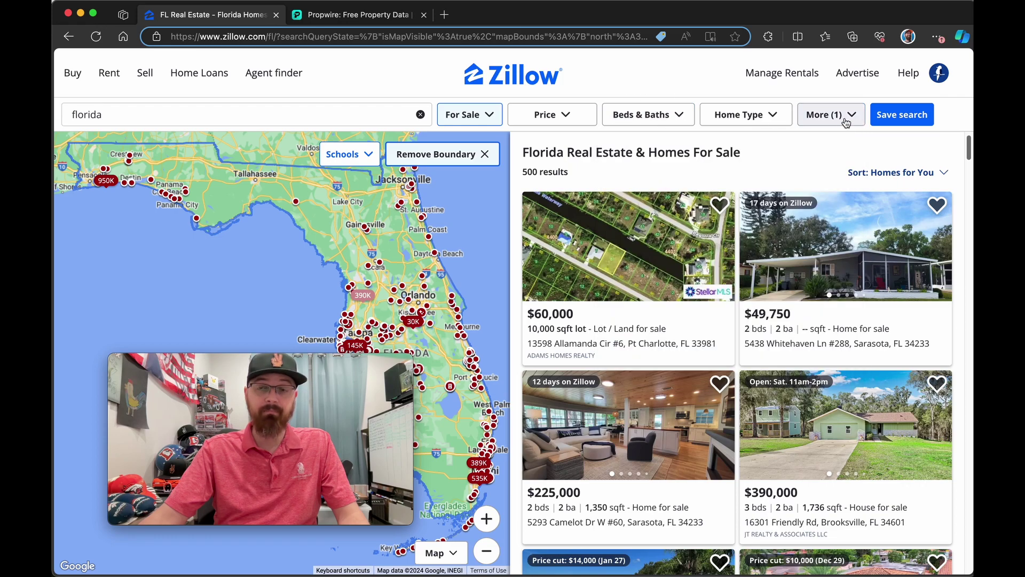
# Step: In More filters, exclude Auctions and Foreclosures, keep the 'assumable' keyword, and apply
pyautogui.click(829, 121)
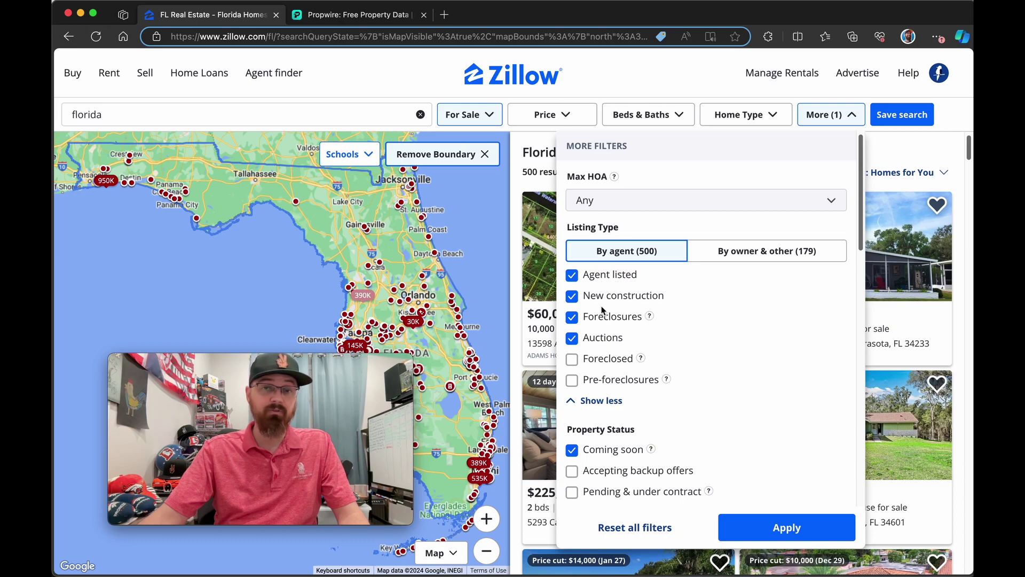
pyautogui.click(572, 338)
pyautogui.click(570, 316)
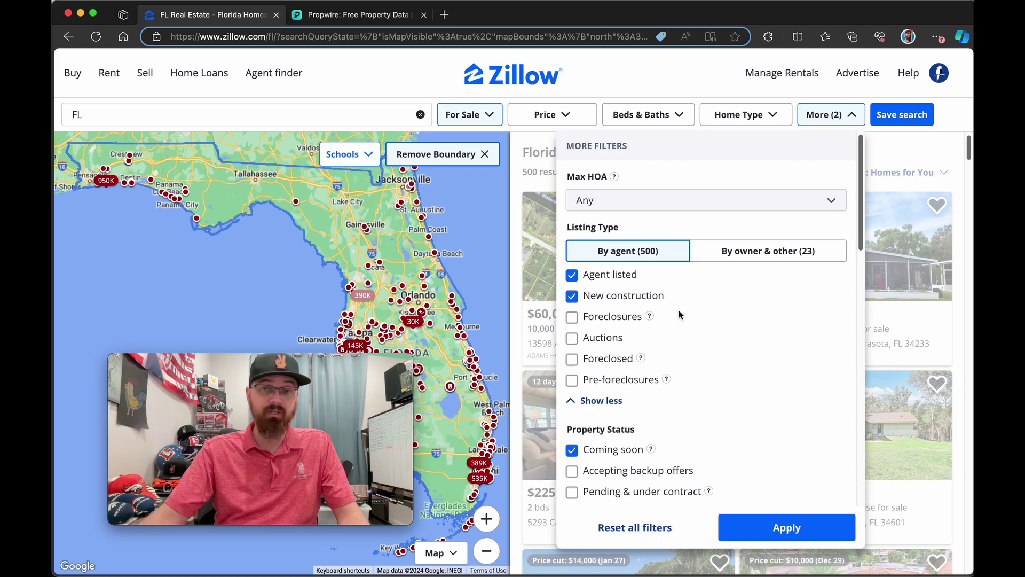
pyautogui.scroll(-10, 679, 314)
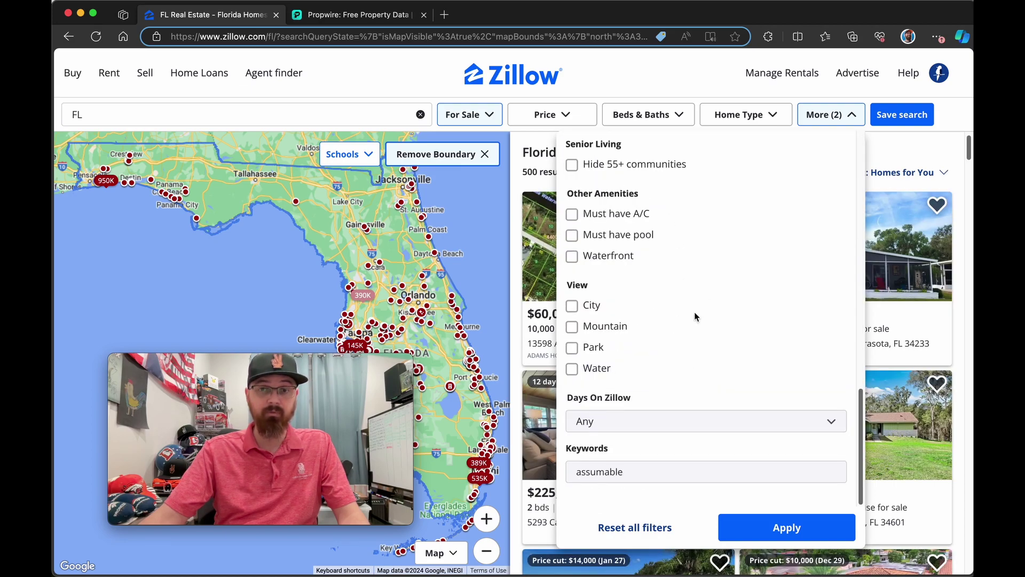
pyautogui.click(608, 463)
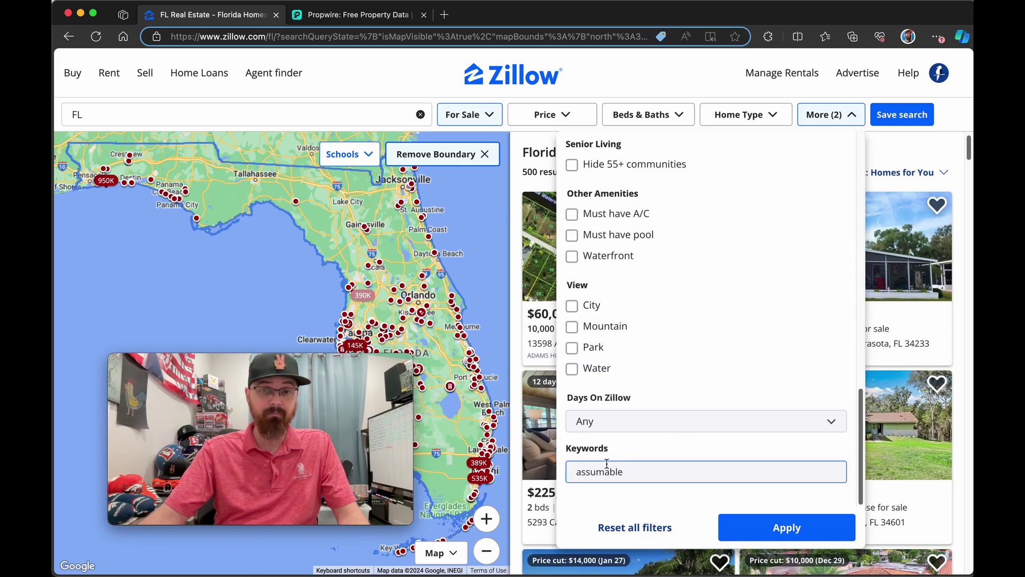
pyautogui.click(727, 527)
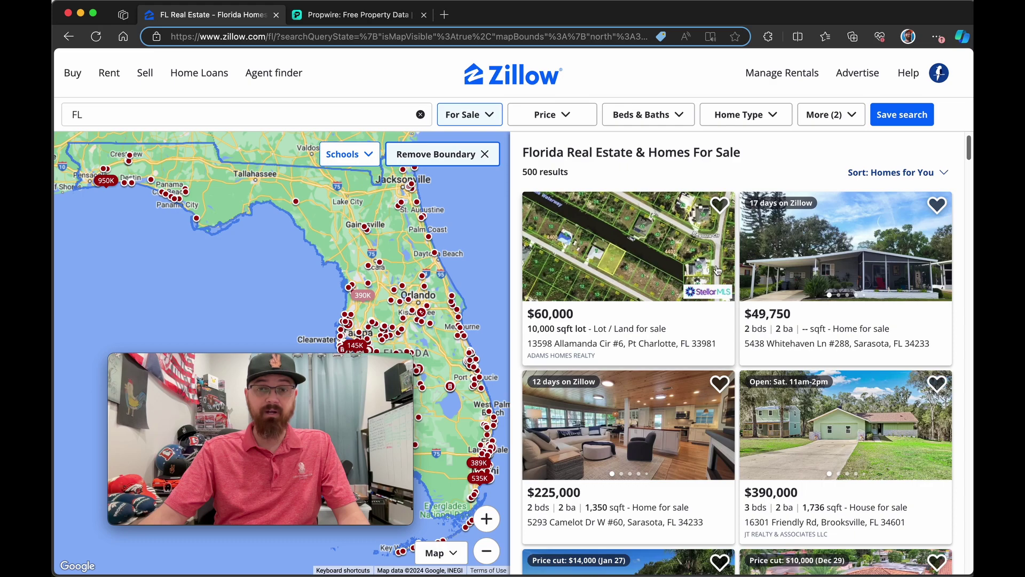
pyautogui.click(634, 426)
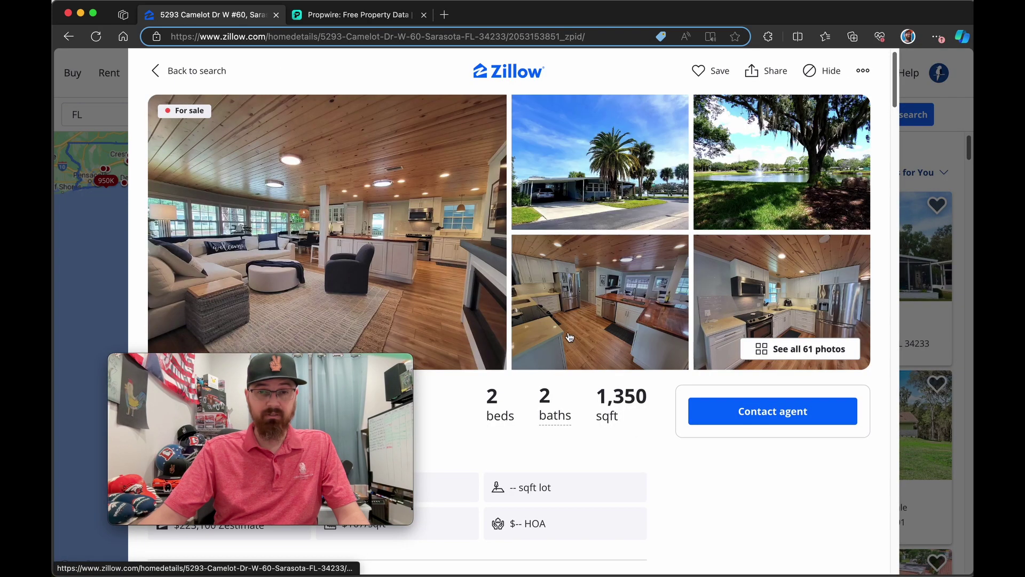
pyautogui.scroll(-5, 570, 337)
pyautogui.moveTo(309, 365); pyautogui.dragTo(802, 192)
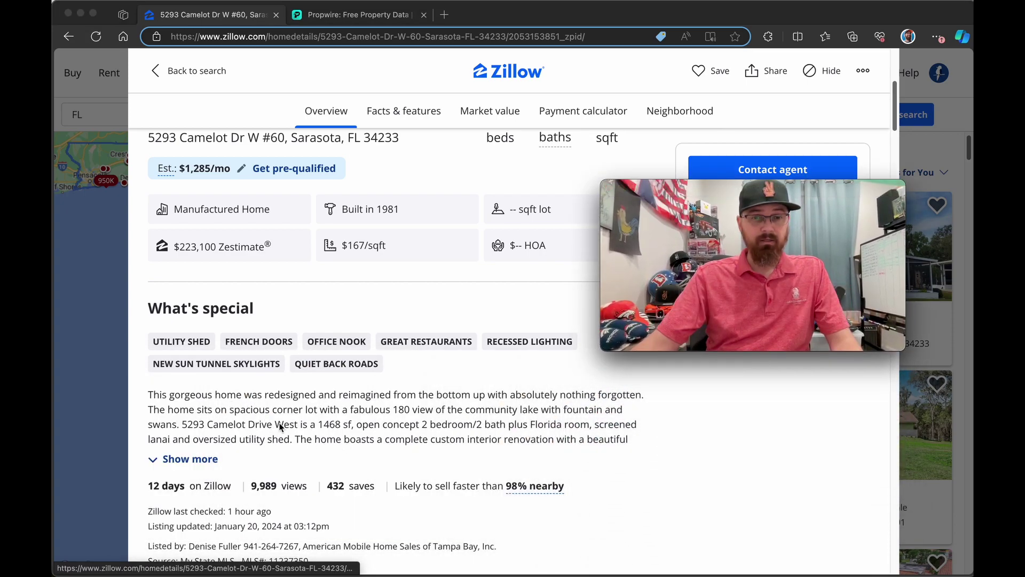
pyautogui.click(201, 460)
pyautogui.scroll(-8, 219, 430)
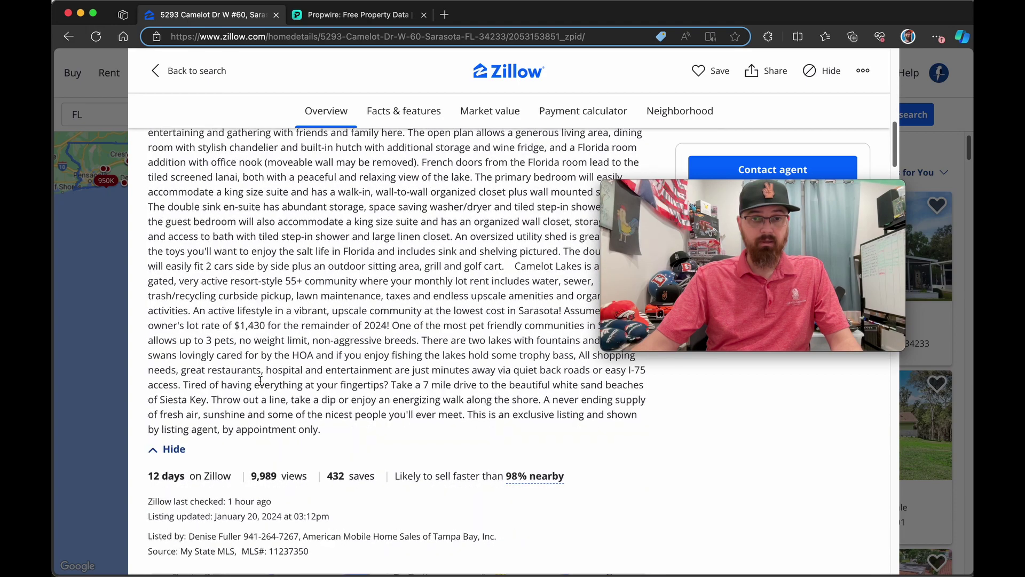
pyautogui.scroll(1, 260, 381)
pyautogui.scroll(1, 260, 380)
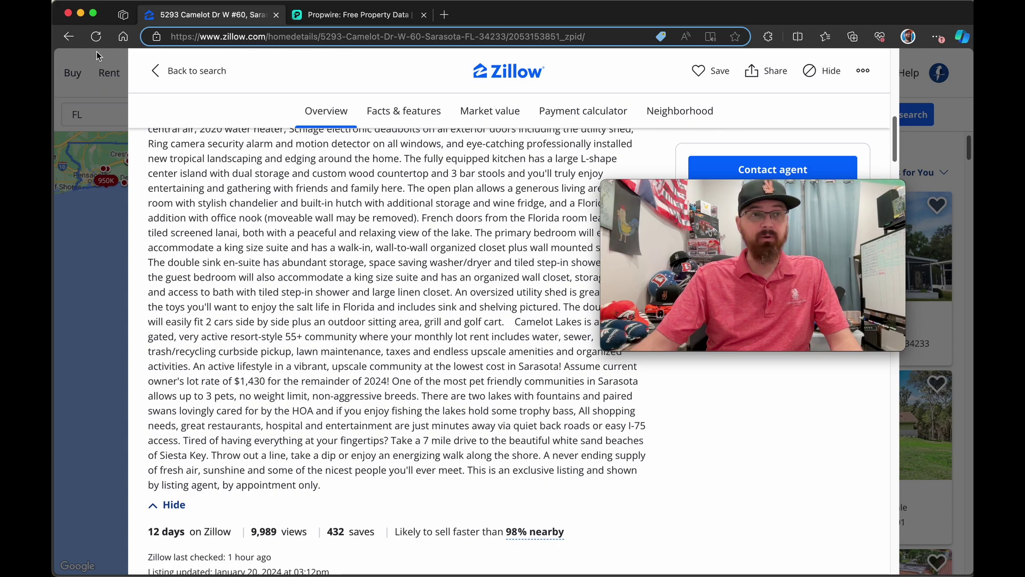
pyautogui.click(68, 36)
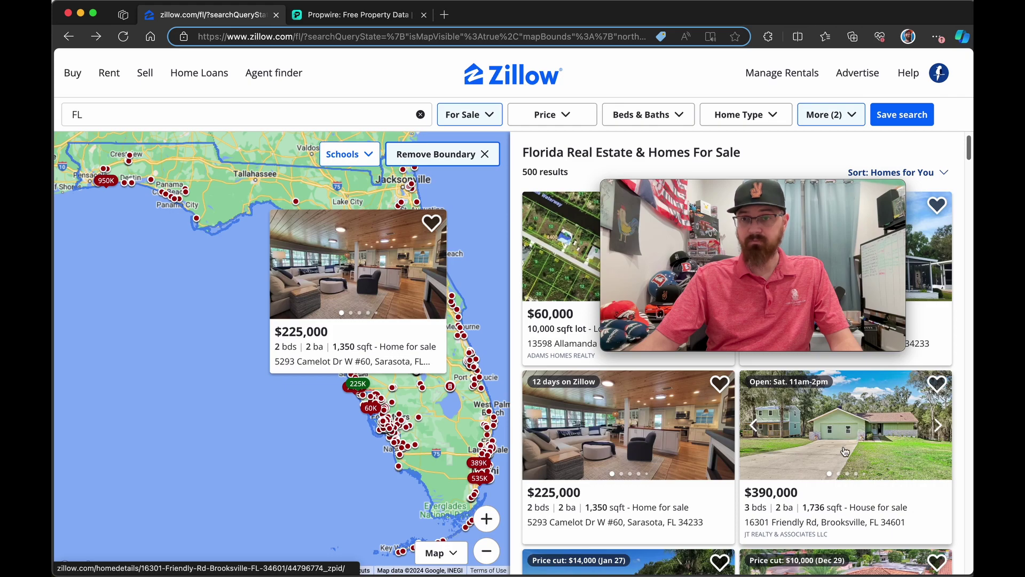
pyautogui.click(862, 430)
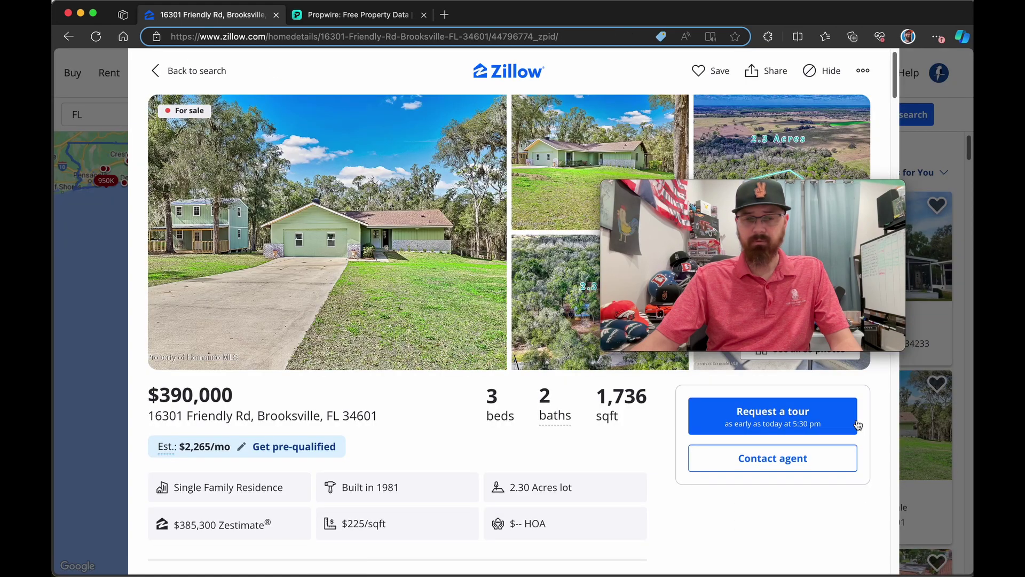
pyautogui.scroll(-10, 413, 375)
pyautogui.scroll(5, 412, 375)
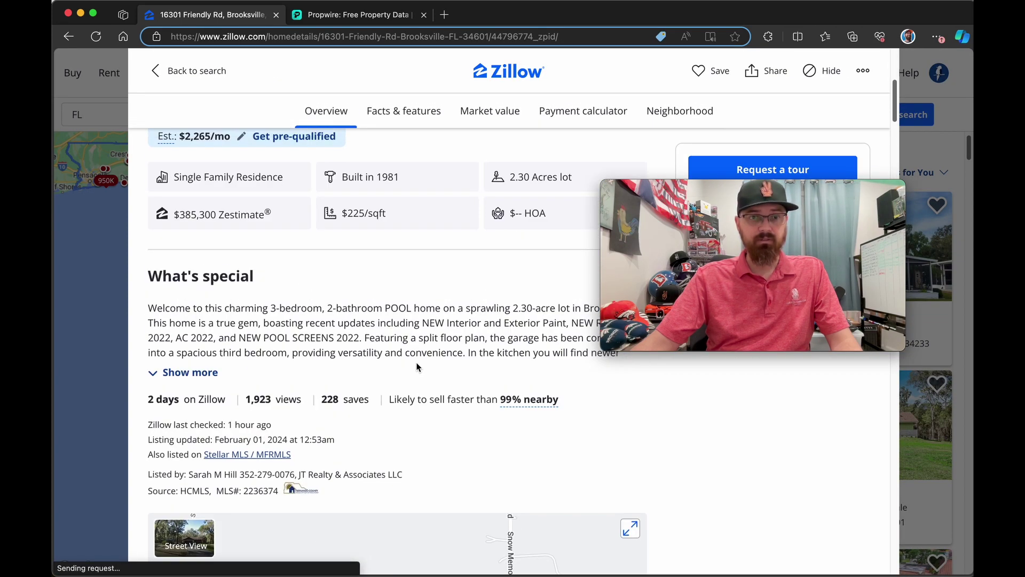
pyautogui.scroll(1, 512, 453)
pyautogui.click(190, 389)
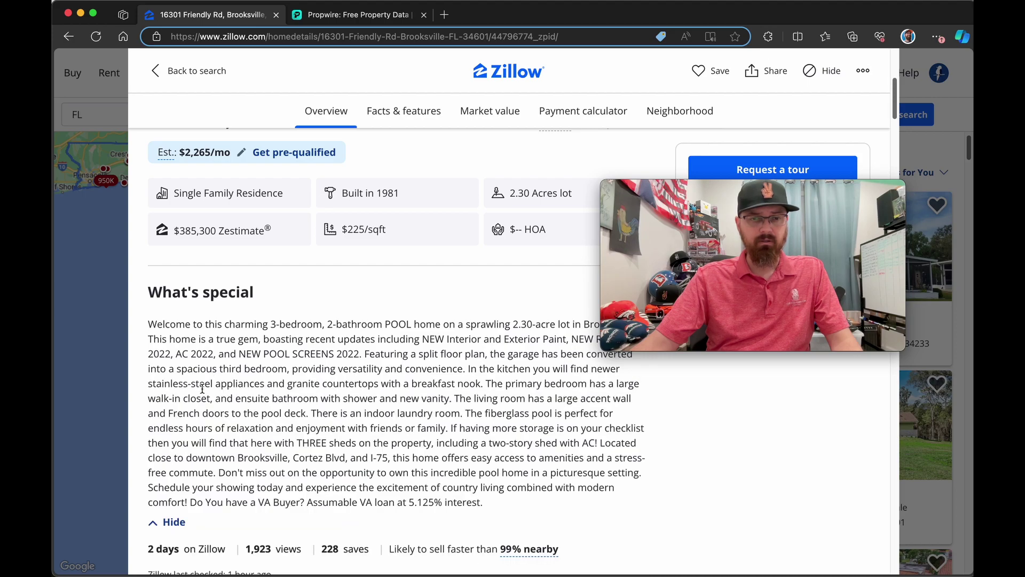
pyautogui.moveTo(310, 500); pyautogui.dragTo(517, 508)
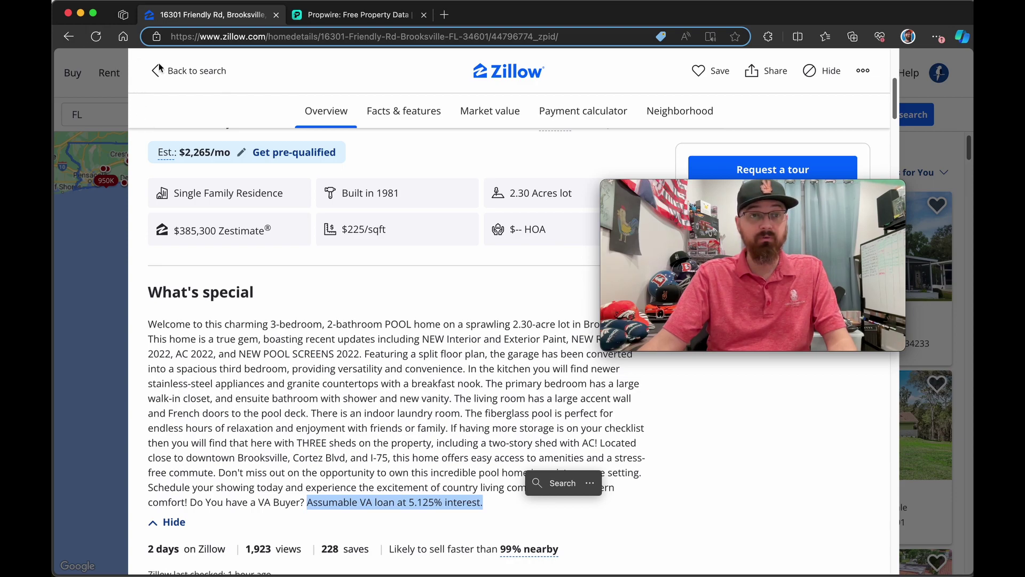
pyautogui.click(179, 71)
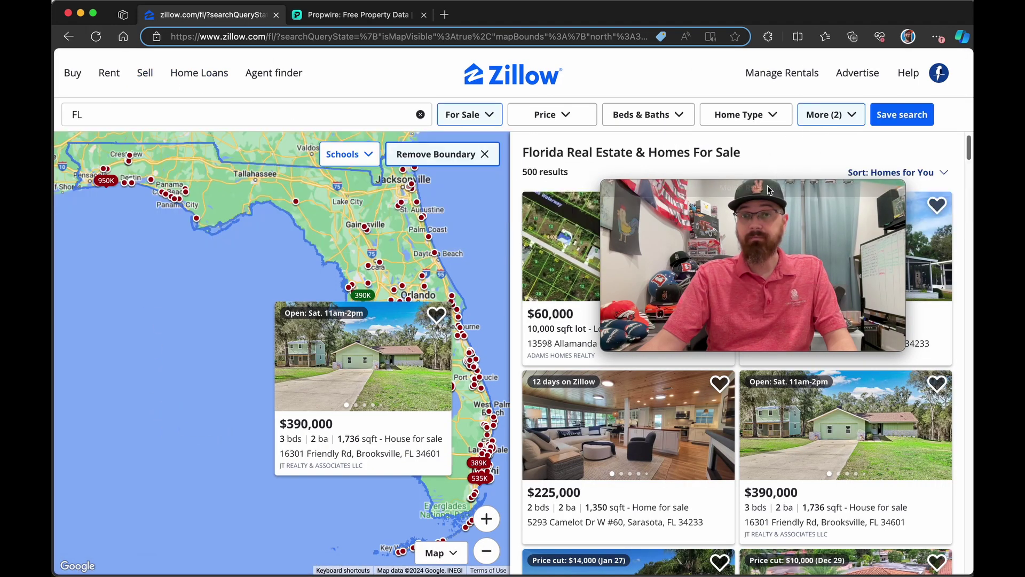
# Step: Uncheck Manufactured, Apartments and Lots/Land under Home Type and apply the filter
pyautogui.moveTo(768, 186); pyautogui.dragTo(383, 187)
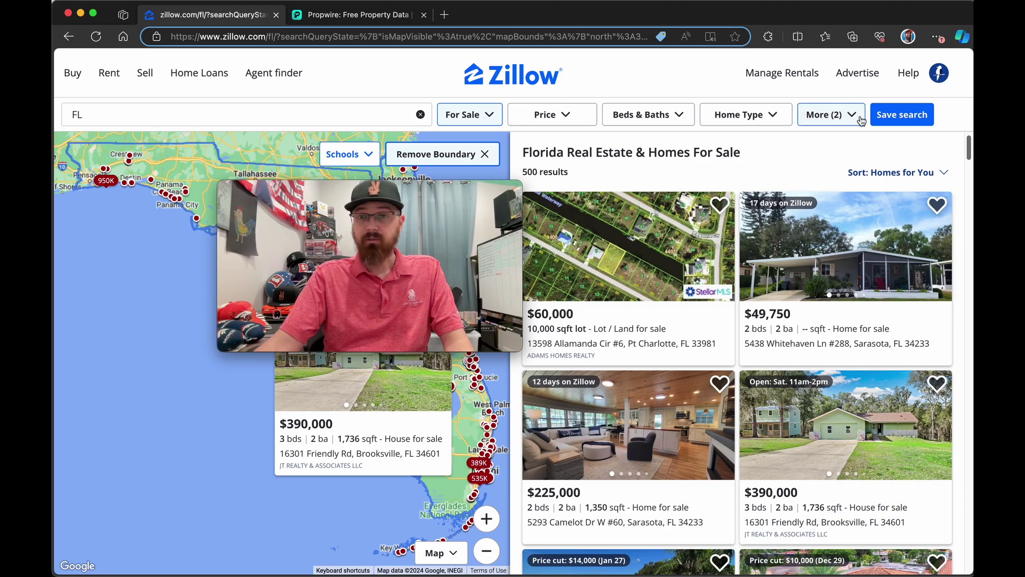
pyautogui.click(831, 114)
pyautogui.click(772, 114)
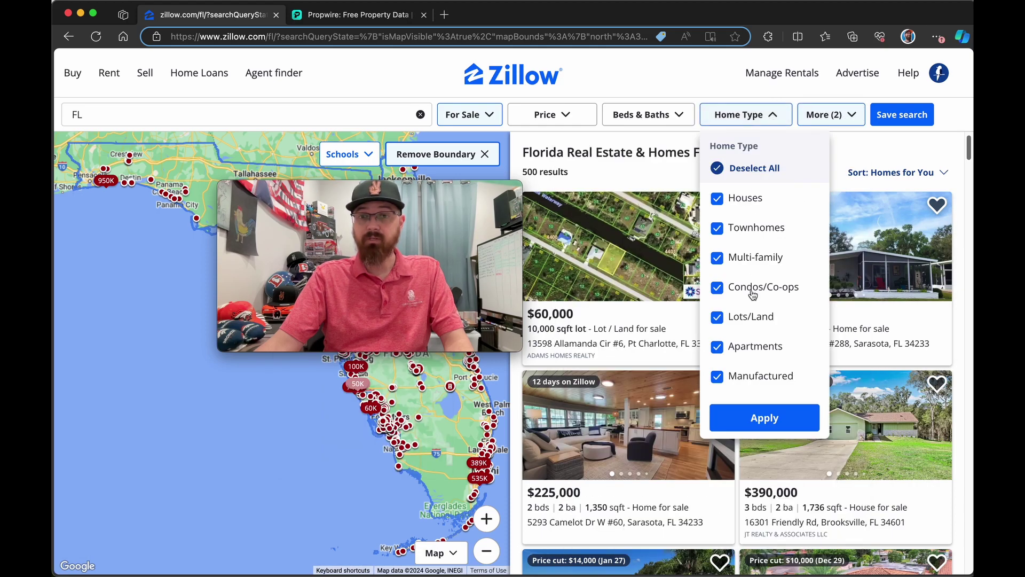
pyautogui.click(753, 378)
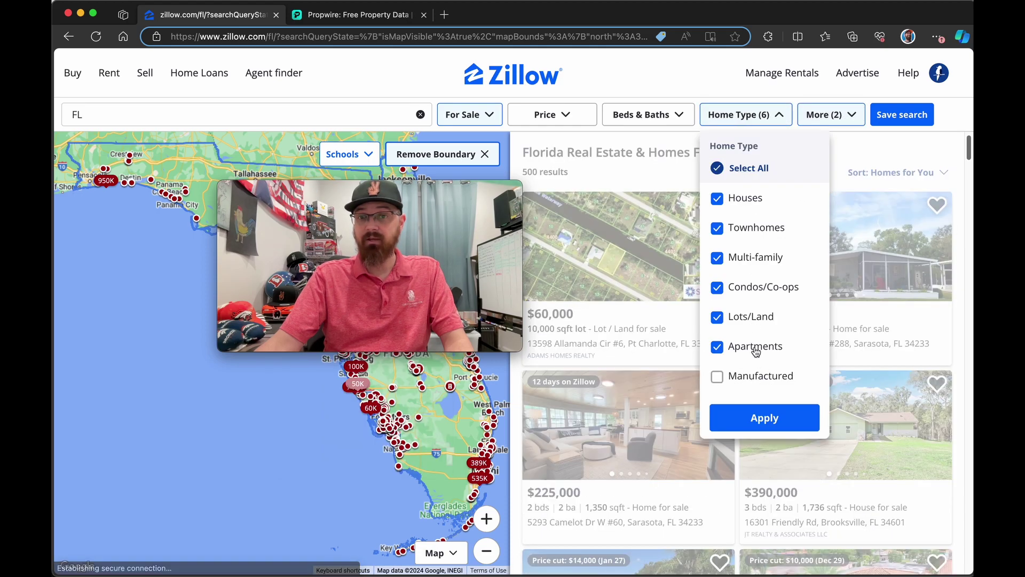
pyautogui.click(753, 347)
pyautogui.click(751, 317)
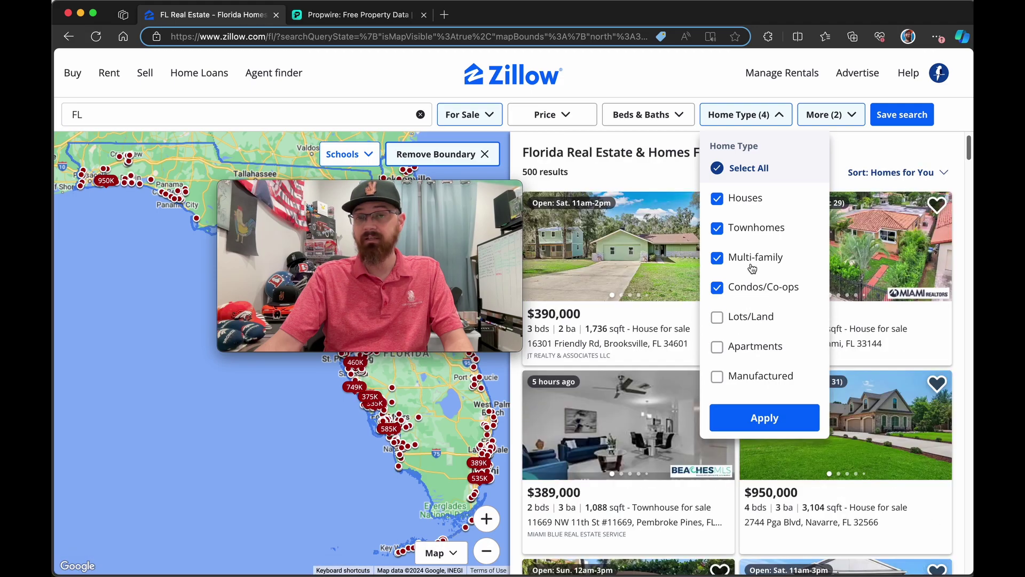
pyautogui.click(762, 427)
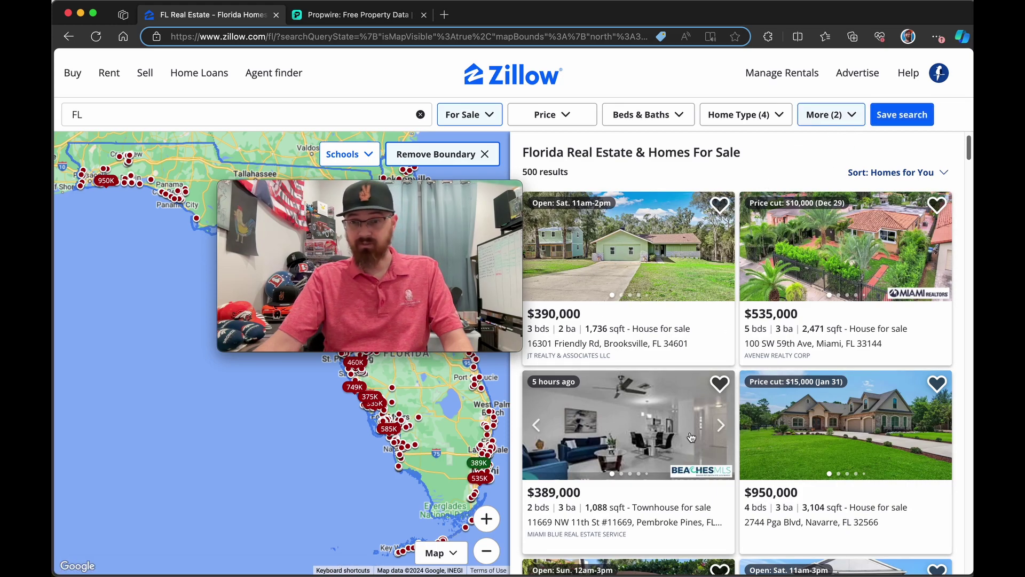
# Step: Check the $459,900 Springmont Loop listing's '2 hours on Zillow' age, then return to results
pyautogui.scroll(-5, 792, 392)
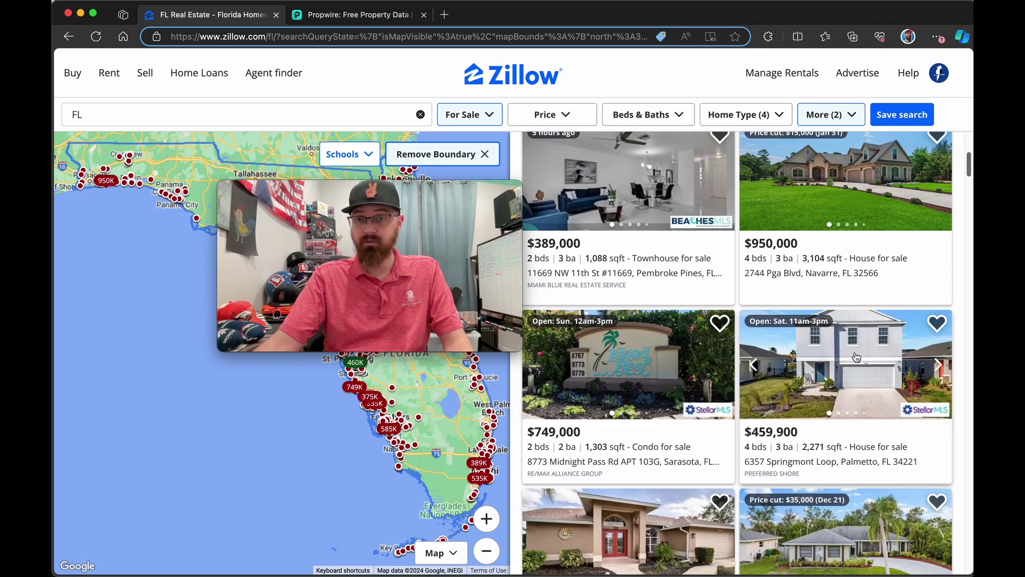
pyautogui.click(855, 353)
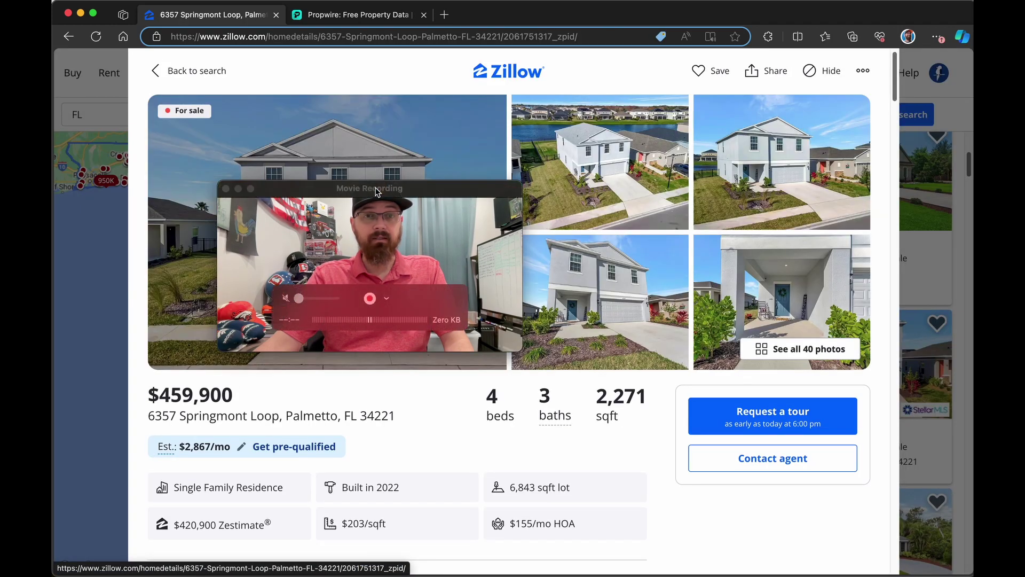
pyautogui.moveTo(374, 183); pyautogui.dragTo(747, 125)
pyautogui.scroll(-5, 441, 265)
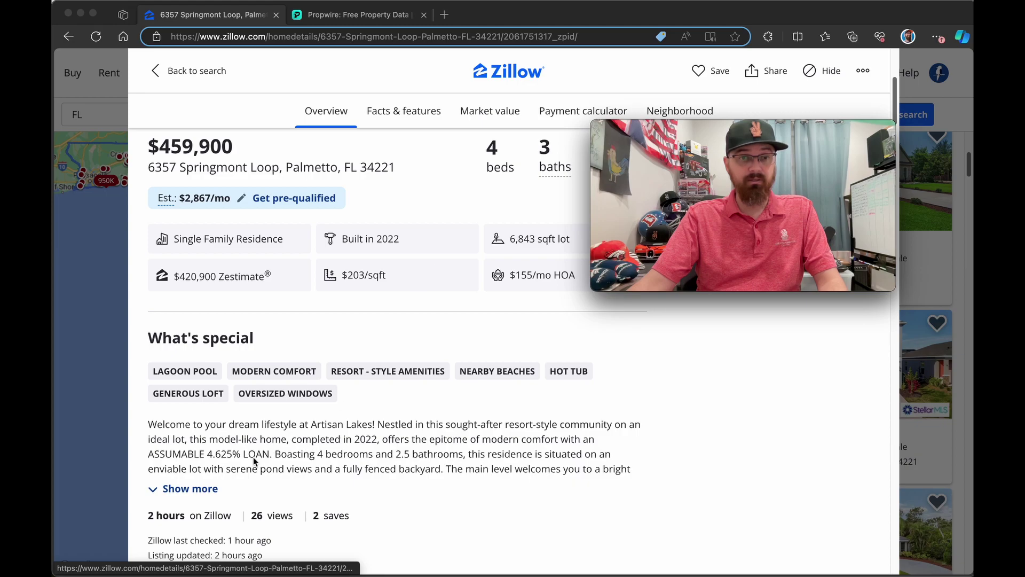
pyautogui.click(153, 461)
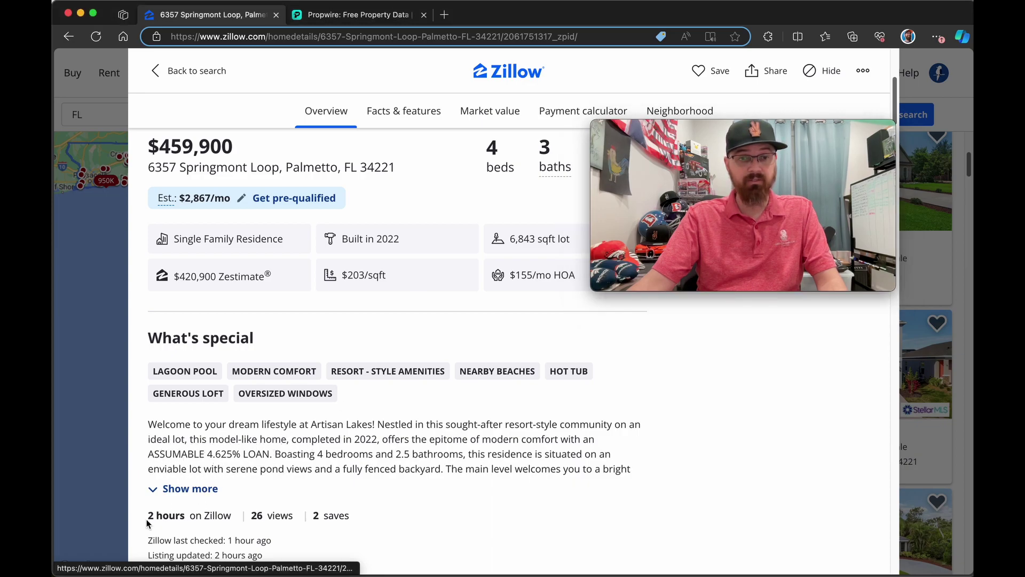
pyautogui.moveTo(167, 514); pyautogui.dragTo(227, 516)
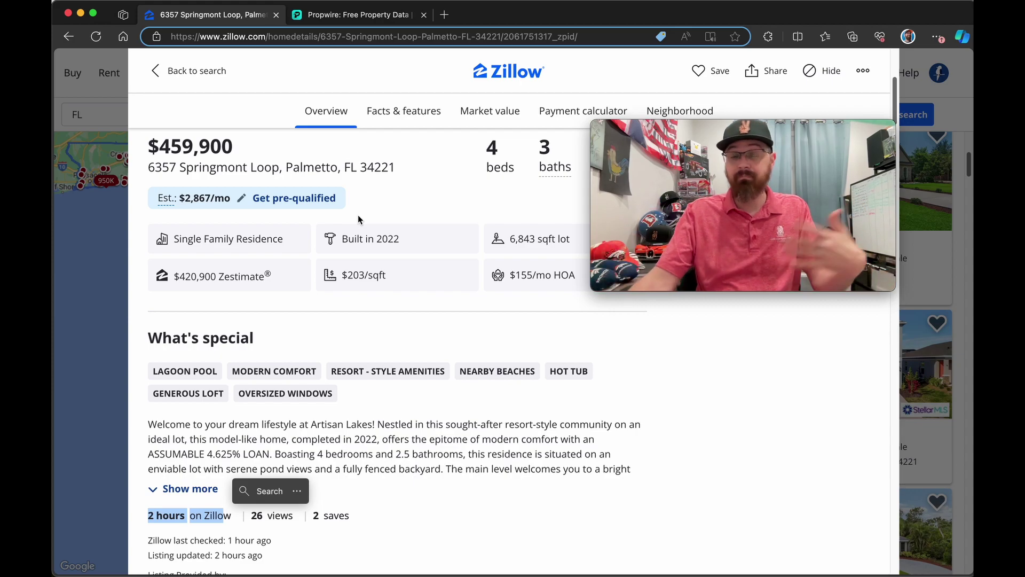
pyautogui.click(109, 237)
pyautogui.click(69, 36)
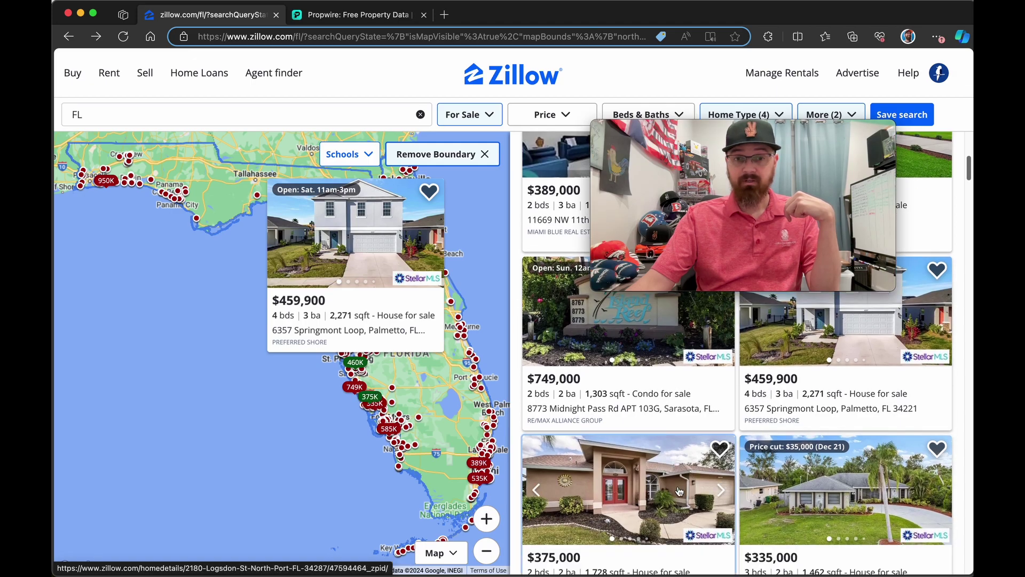
pyautogui.click(677, 486)
pyautogui.scroll(-5, 441, 324)
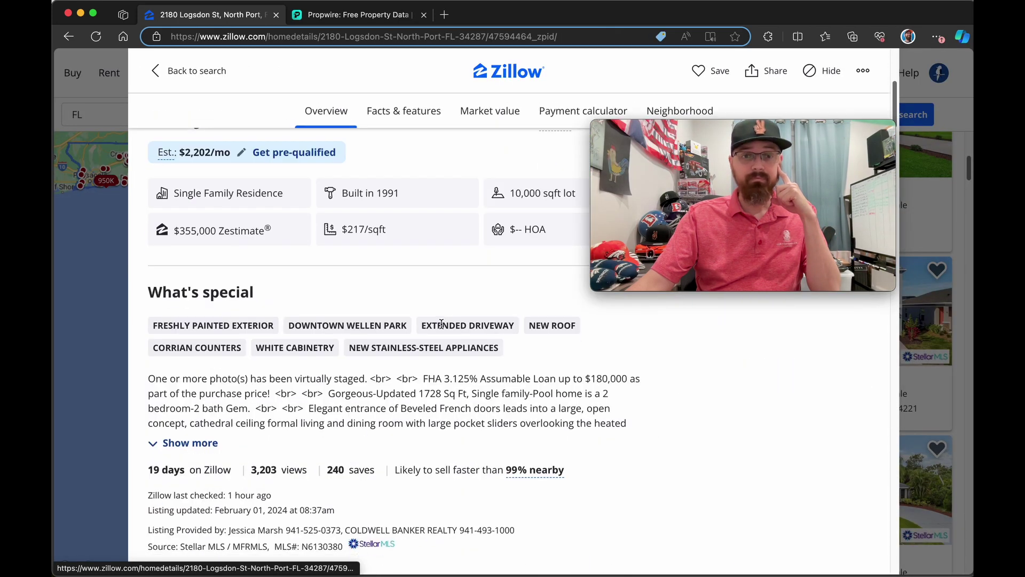
pyautogui.click(213, 449)
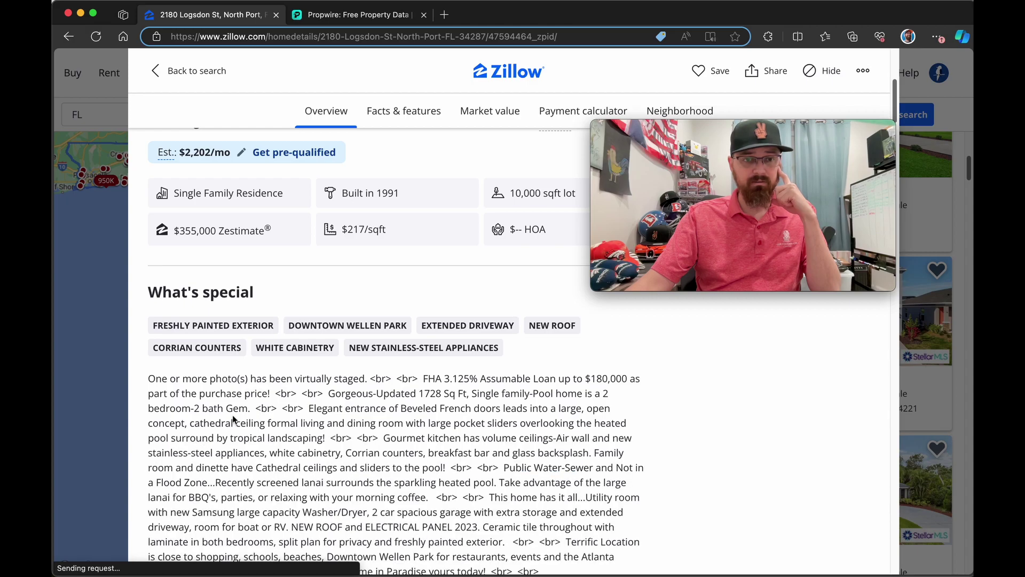
pyautogui.scroll(-3, 336, 423)
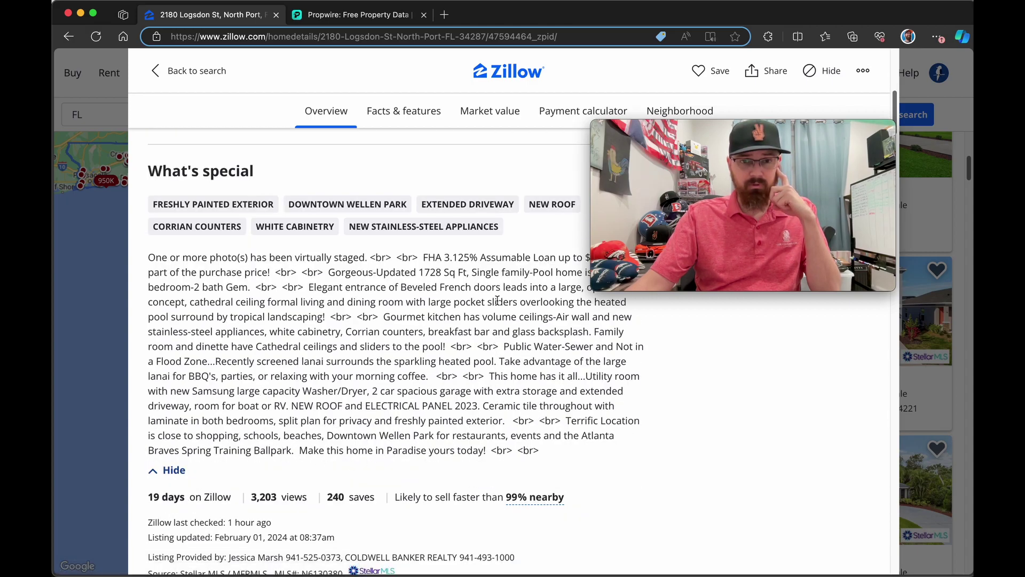
pyautogui.moveTo(446, 257); pyautogui.dragTo(514, 257)
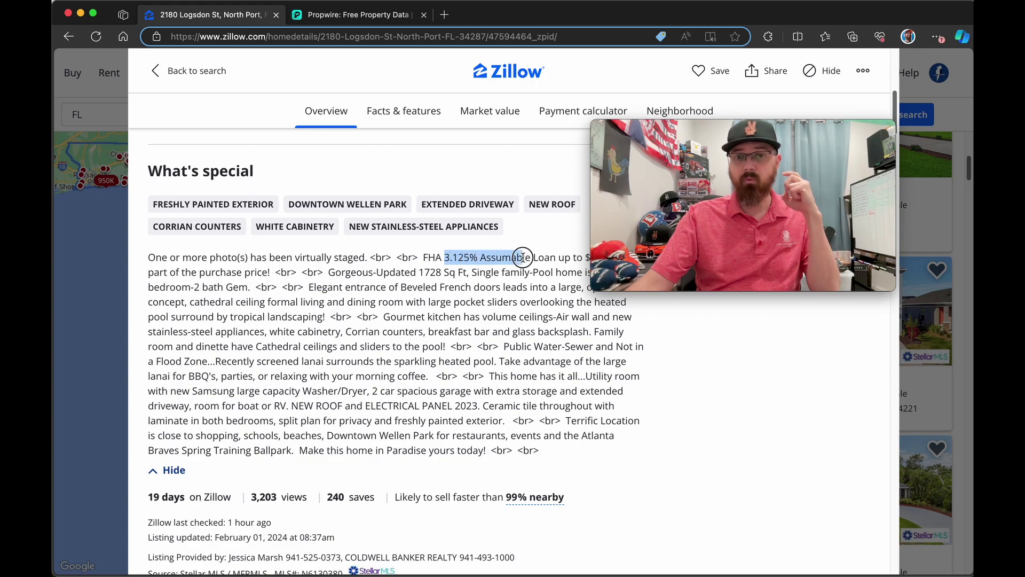
pyautogui.moveTo(614, 128); pyautogui.dragTo(614, 310)
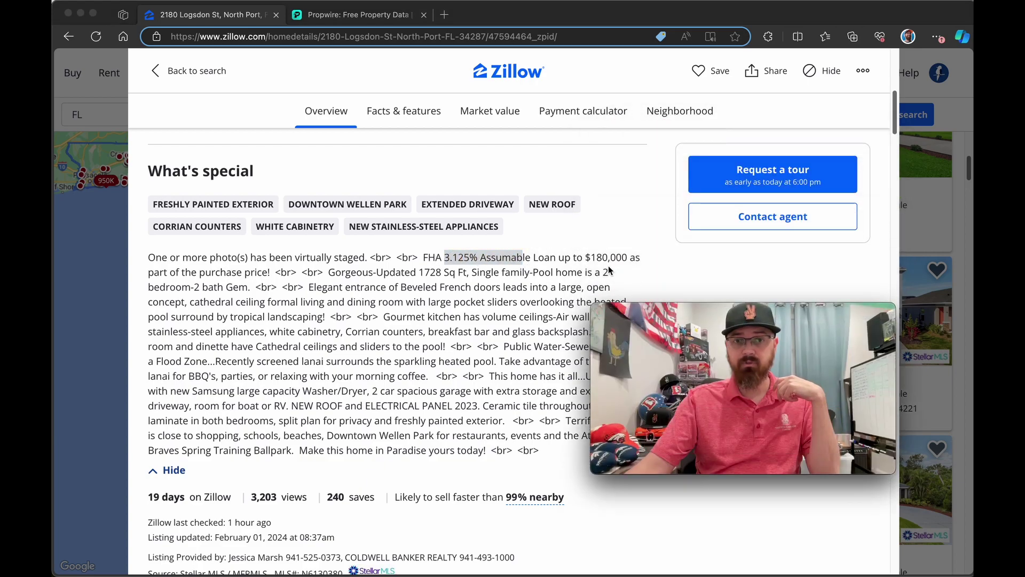
pyautogui.scroll(10, 419, 276)
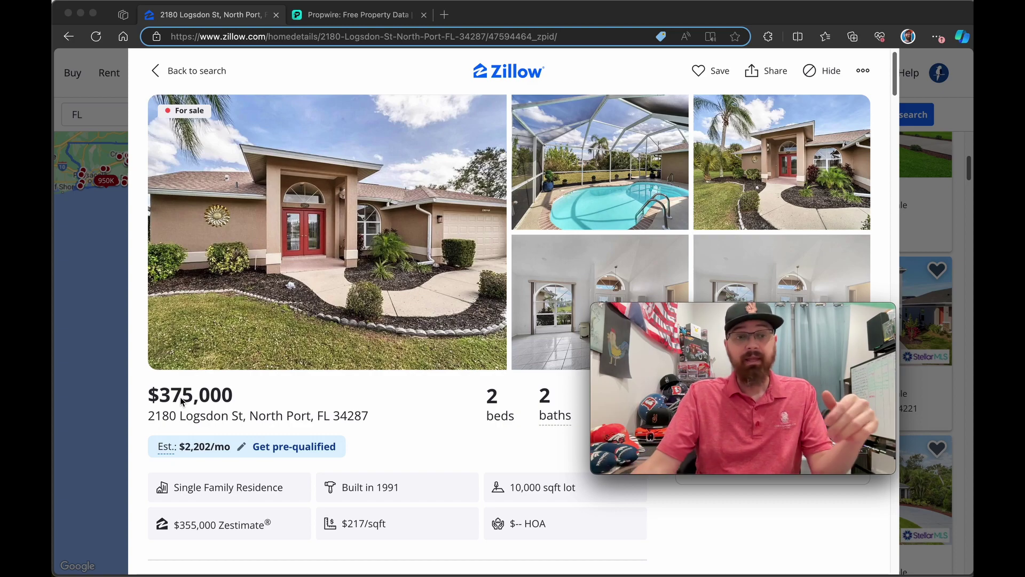
pyautogui.click(104, 235)
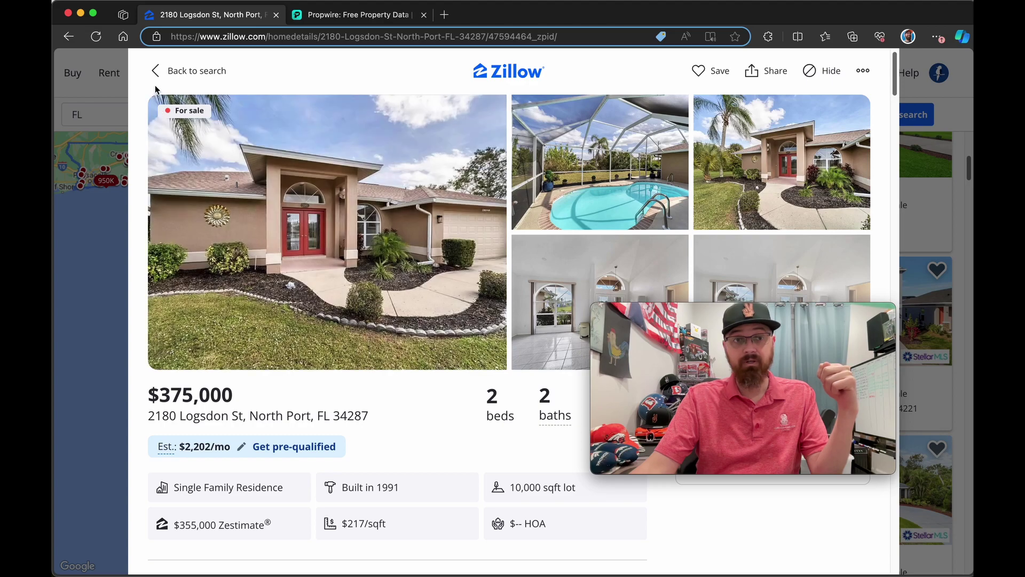
# Step: Return to the Florida search and highlight the '500 results' count
pyautogui.click(69, 37)
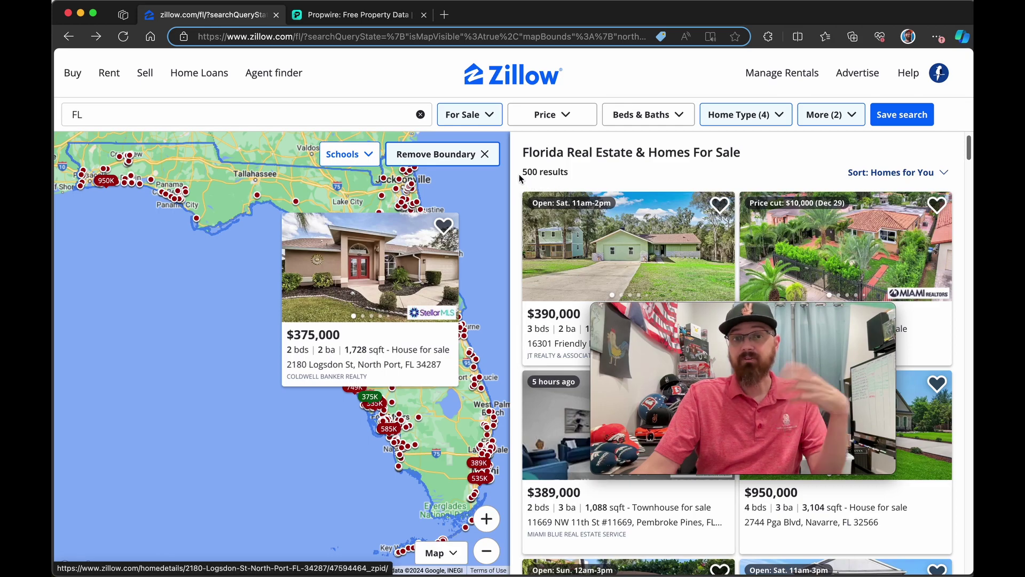
pyautogui.moveTo(520, 173); pyautogui.dragTo(576, 172)
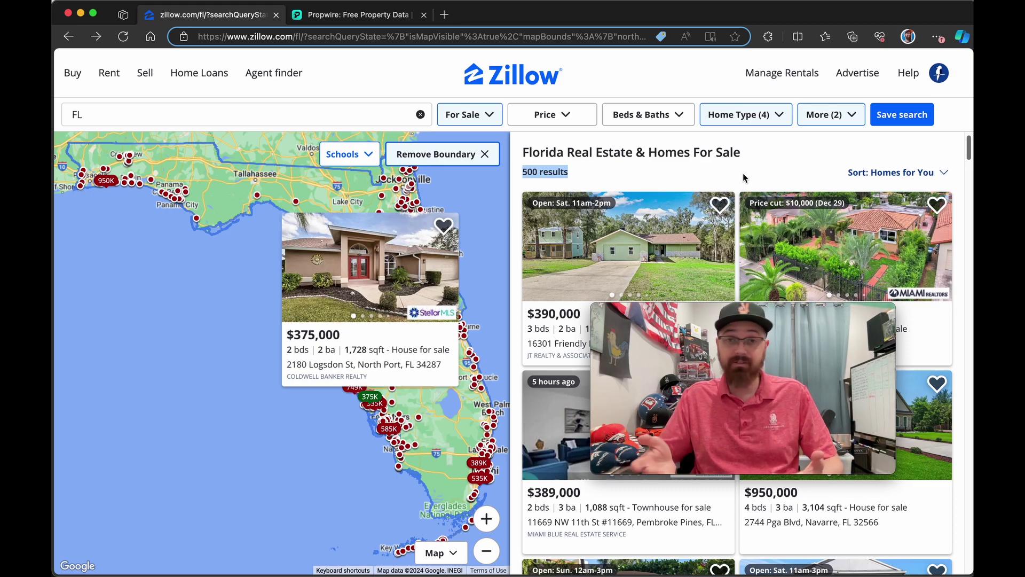
# Step: Replace the 'assumable' keyword with 'finance' in More filters and apply
pyautogui.click(844, 117)
pyautogui.moveTo(732, 309); pyautogui.dragTo(158, 348)
pyautogui.scroll(-10, 675, 319)
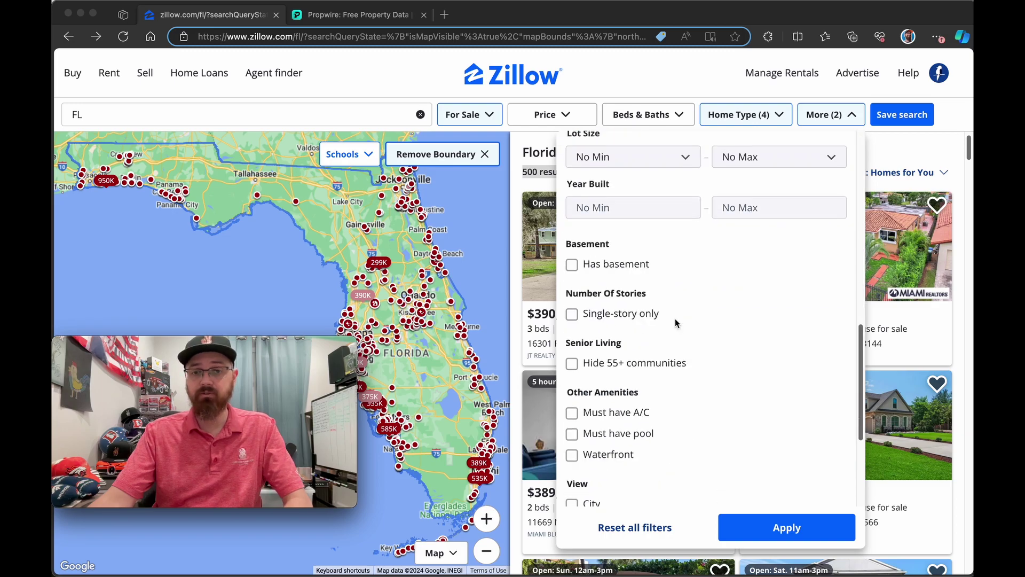
pyautogui.doubleClick(632, 467)
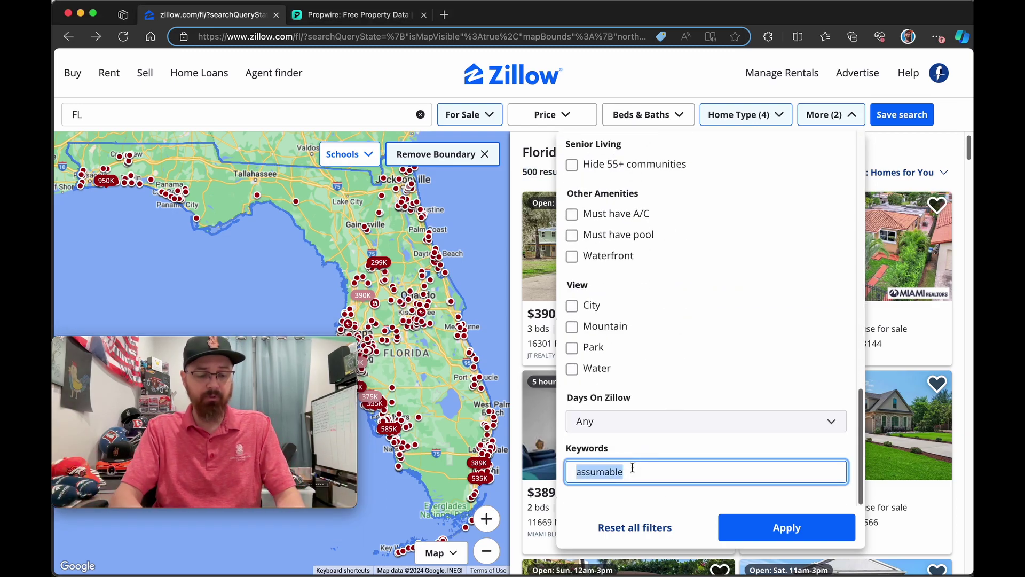
pyautogui.write('finance')
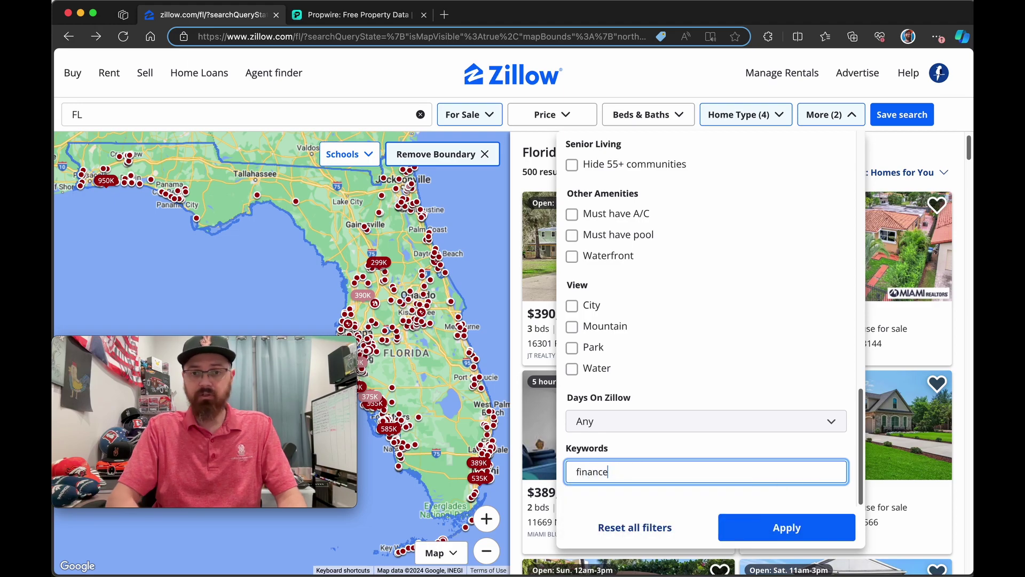
pyautogui.click(784, 534)
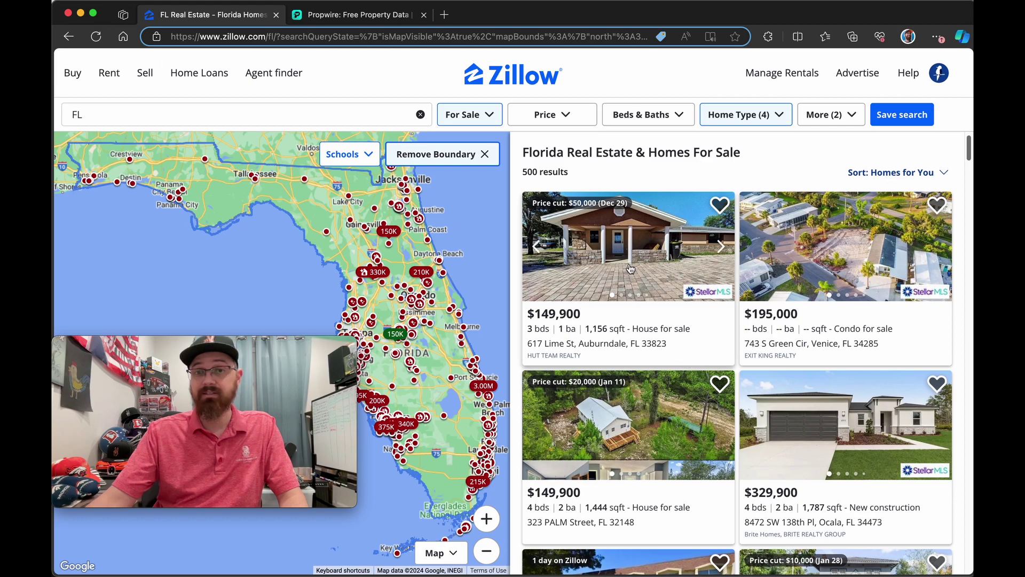
pyautogui.click(631, 253)
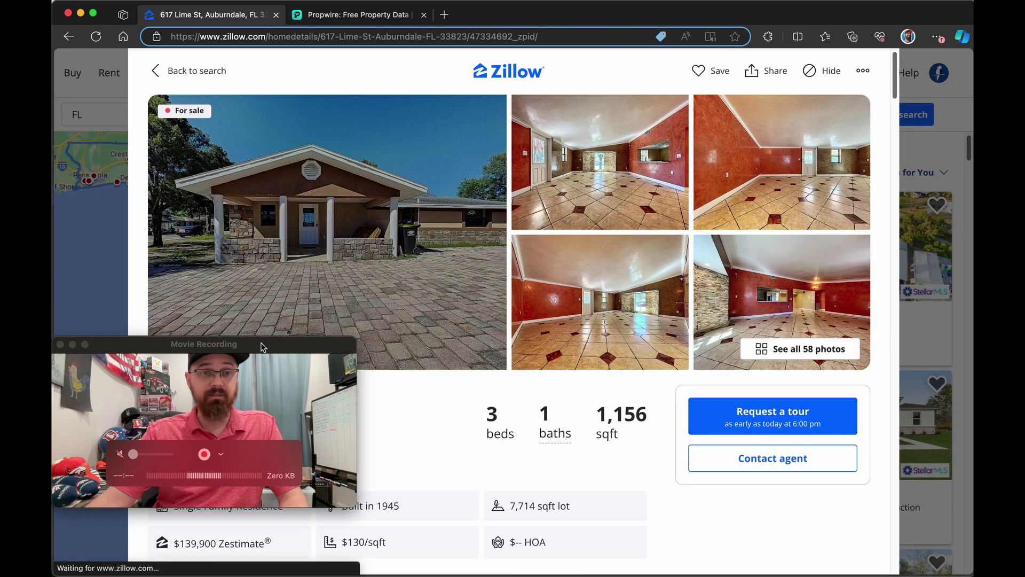
pyautogui.moveTo(256, 347); pyautogui.dragTo(316, 83)
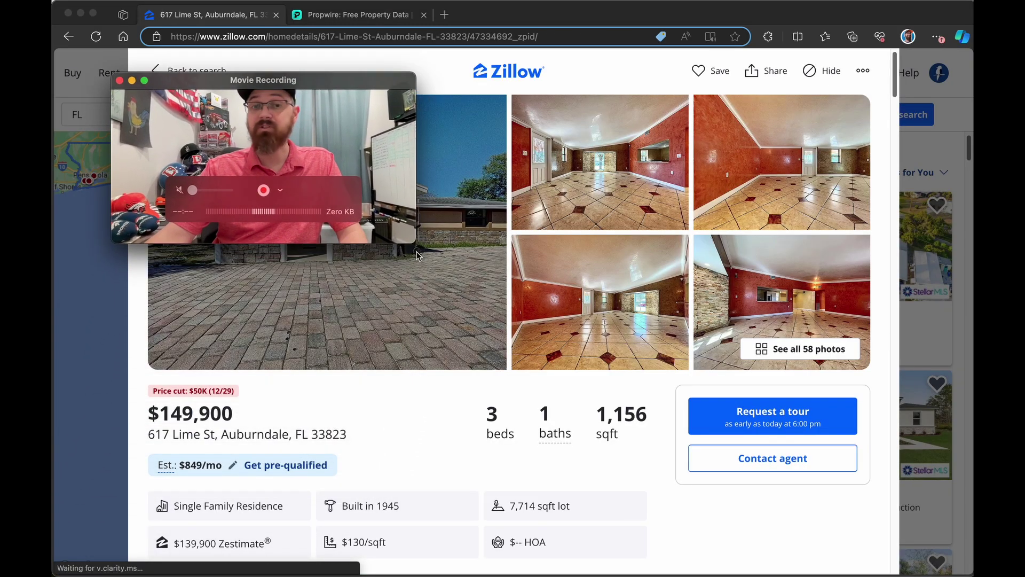
pyautogui.scroll(-5, 421, 271)
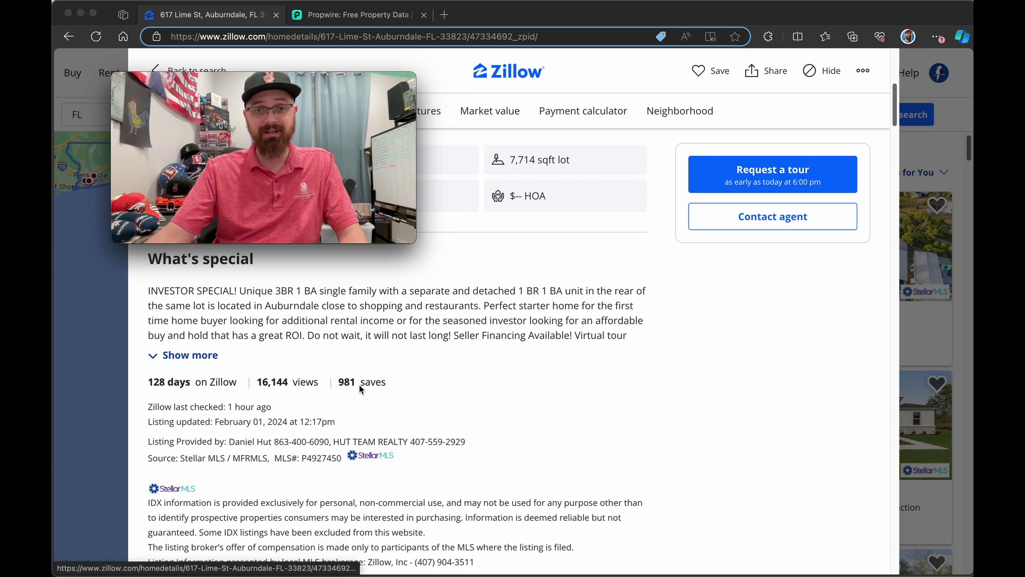
pyautogui.scroll(7, 473, 393)
pyautogui.moveTo(313, 81); pyautogui.dragTo(372, 276)
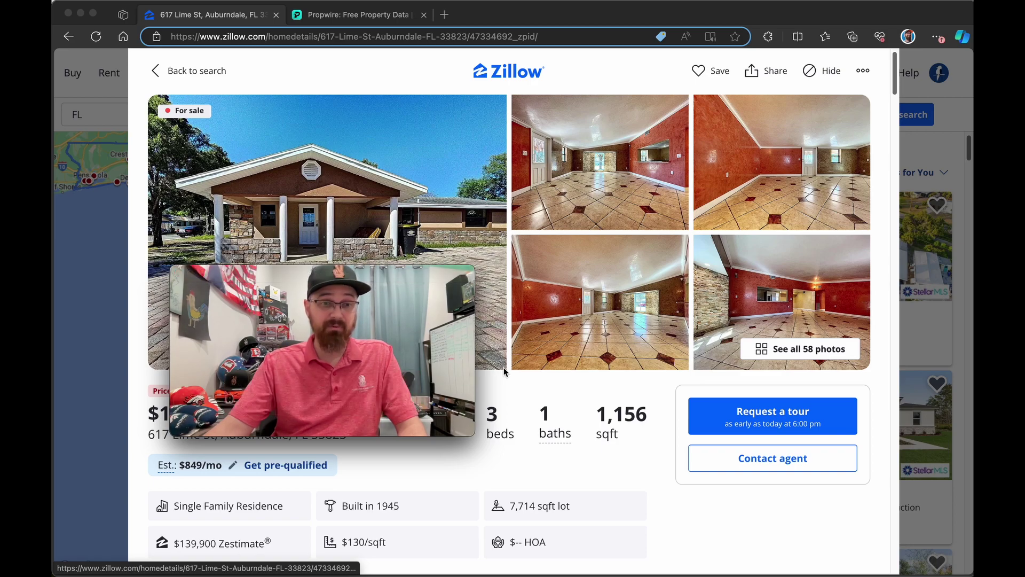
pyautogui.scroll(-2, 505, 371)
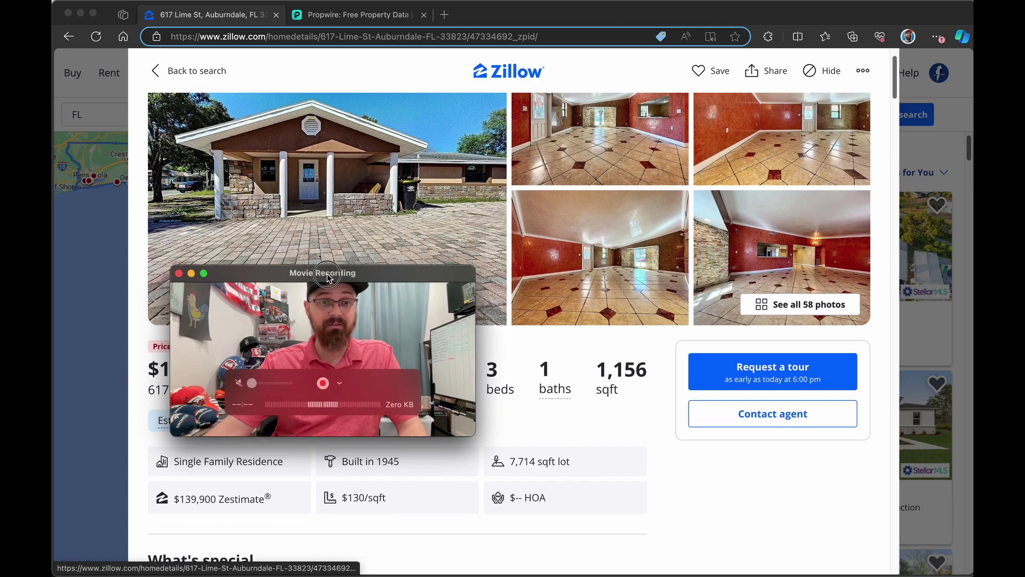
pyautogui.moveTo(325, 275); pyautogui.dragTo(549, 254)
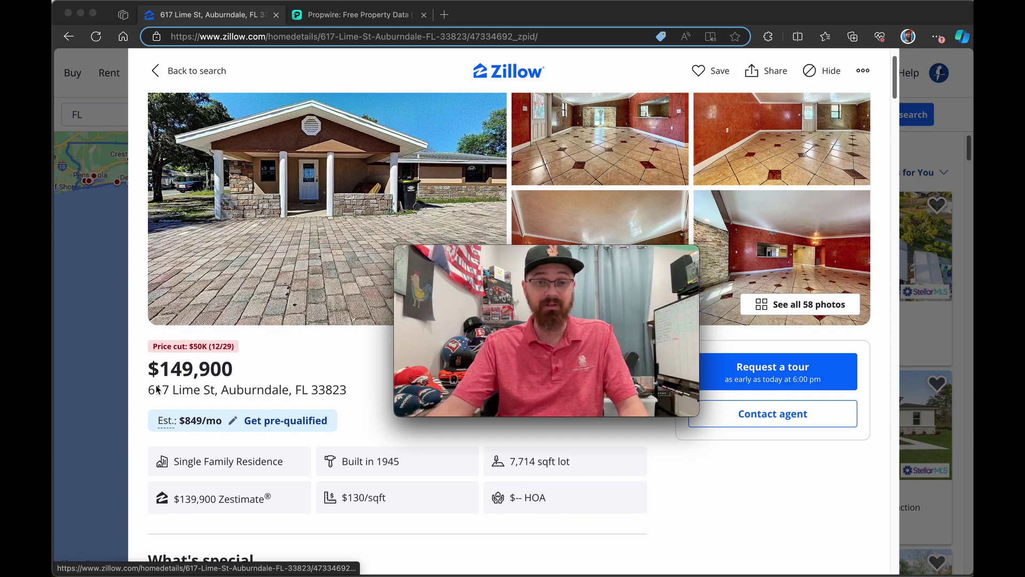
pyautogui.moveTo(626, 273)
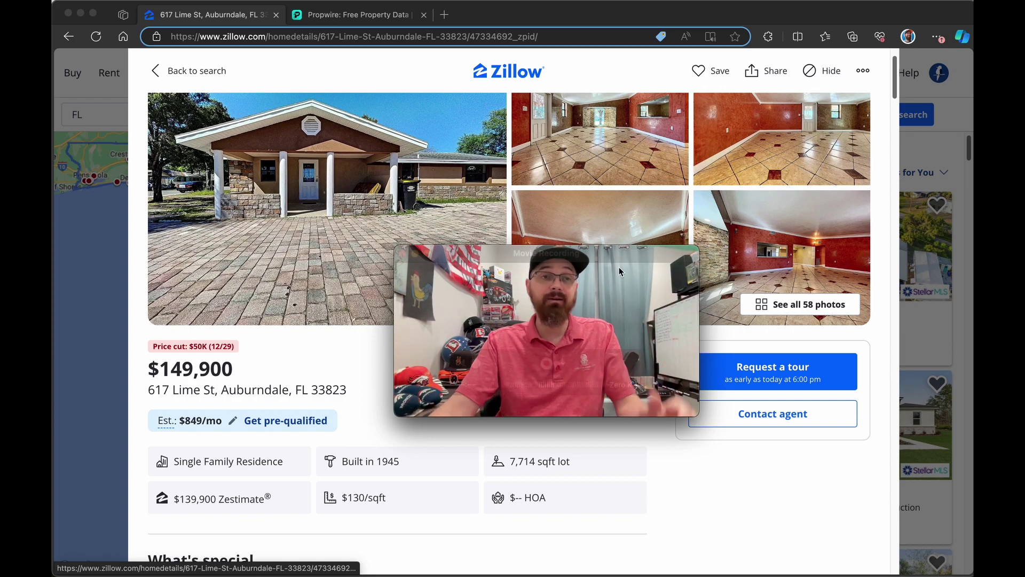
pyautogui.scroll(-1, 402, 143)
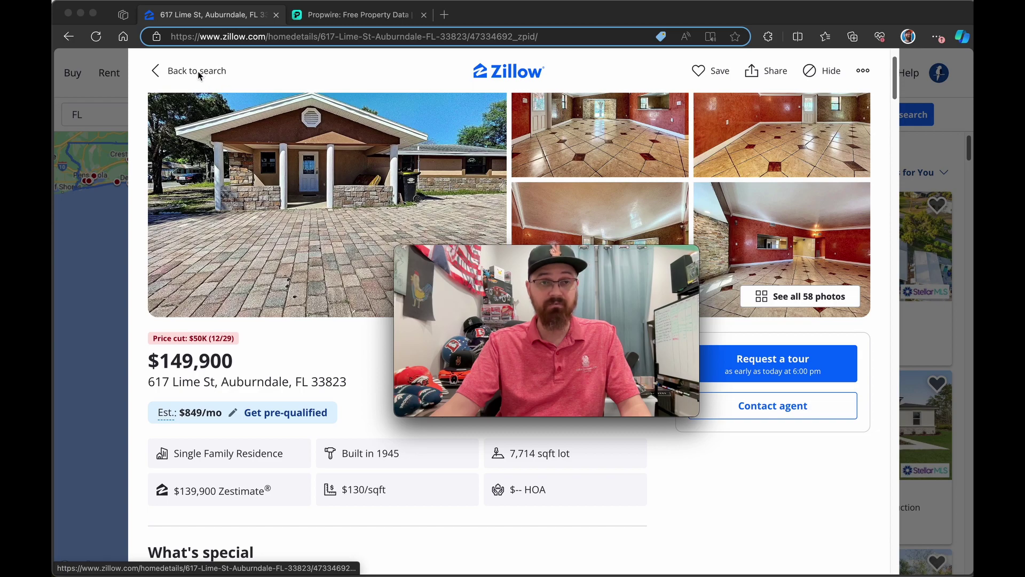
pyautogui.click(69, 36)
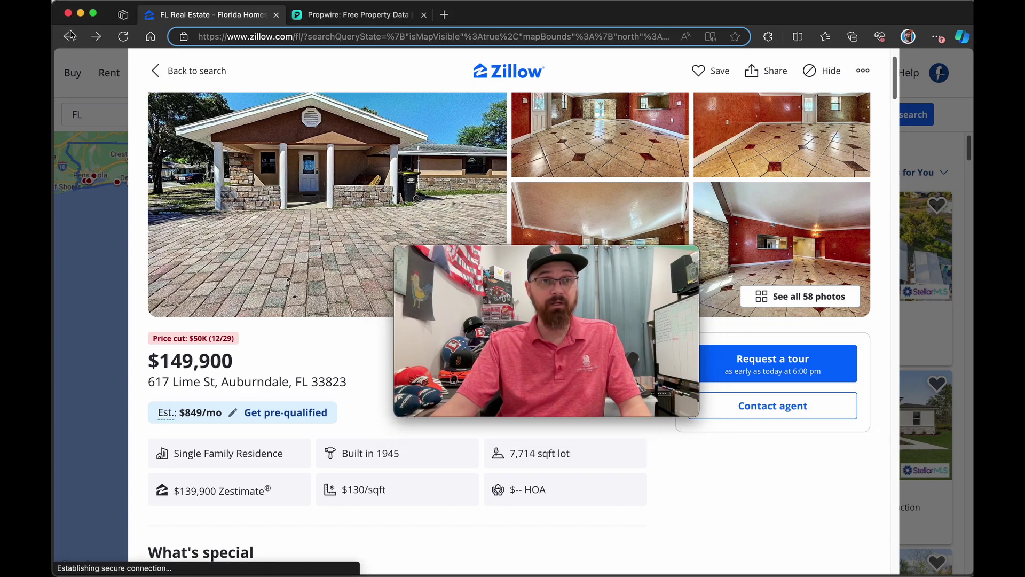
pyautogui.click(818, 443)
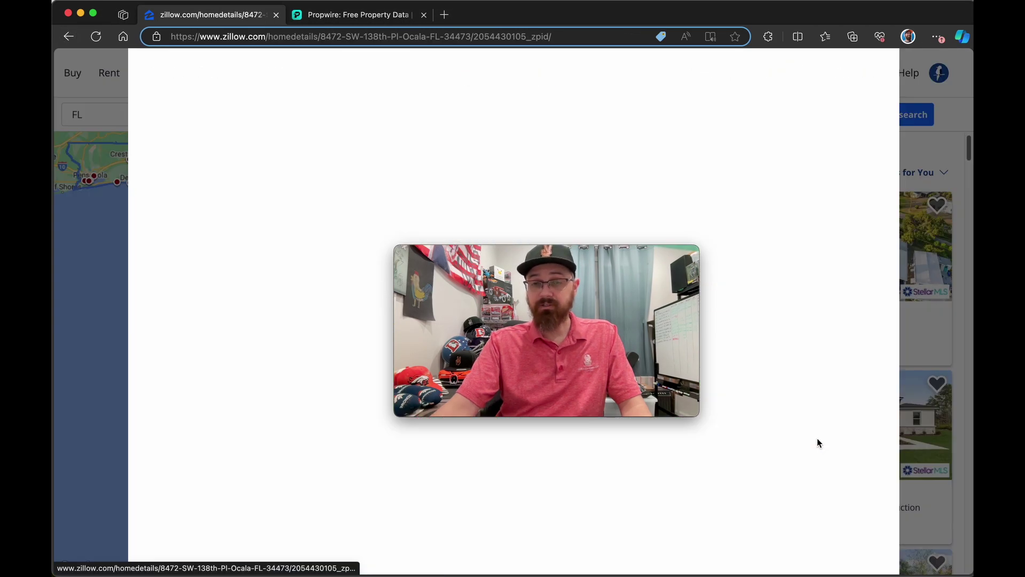
pyautogui.moveTo(482, 252); pyautogui.dragTo(519, 150)
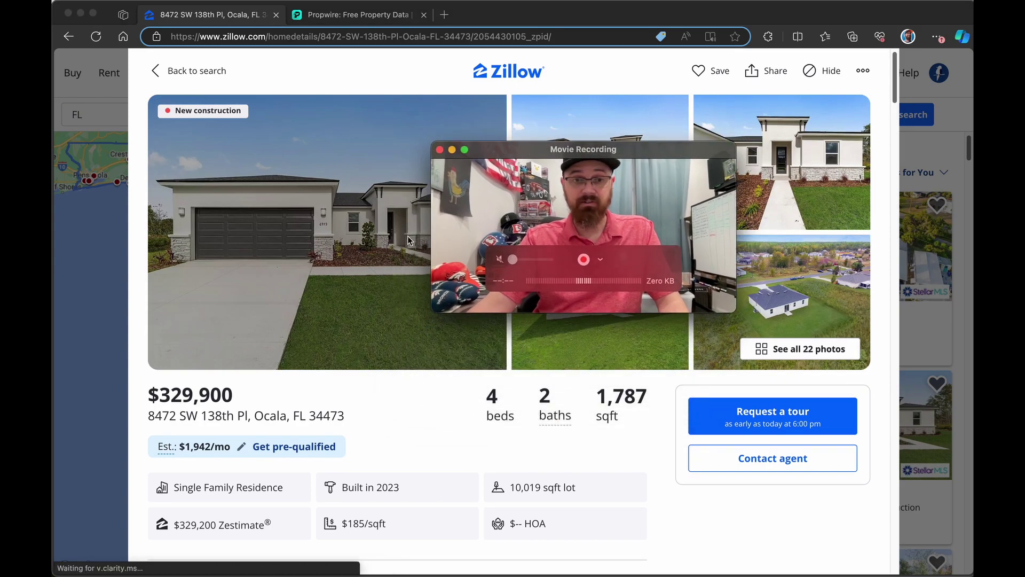
pyautogui.scroll(-8, 360, 279)
pyautogui.scroll(2, 360, 280)
pyautogui.scroll(-1, 369, 315)
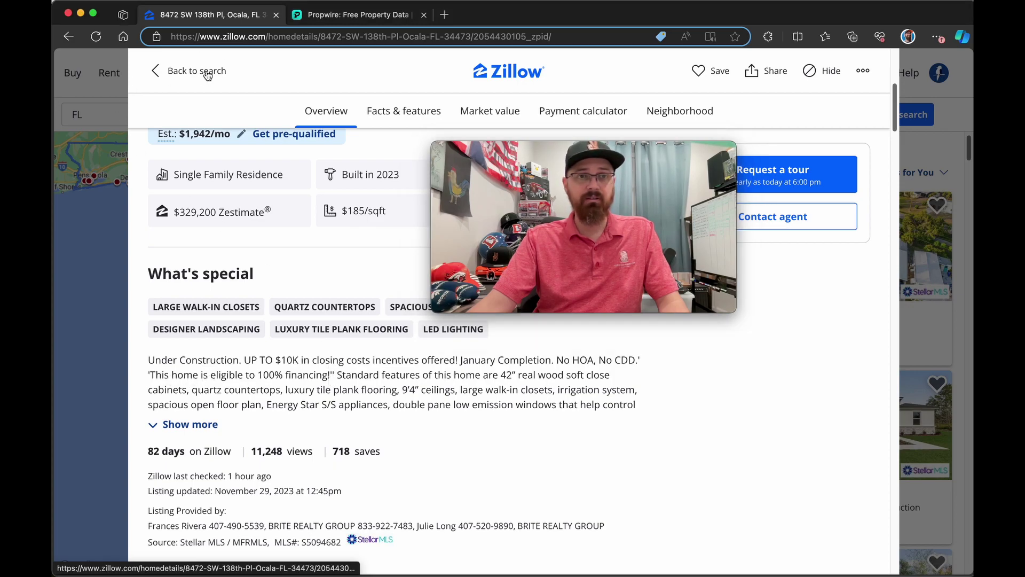
pyautogui.click(173, 71)
pyautogui.scroll(-6, 726, 432)
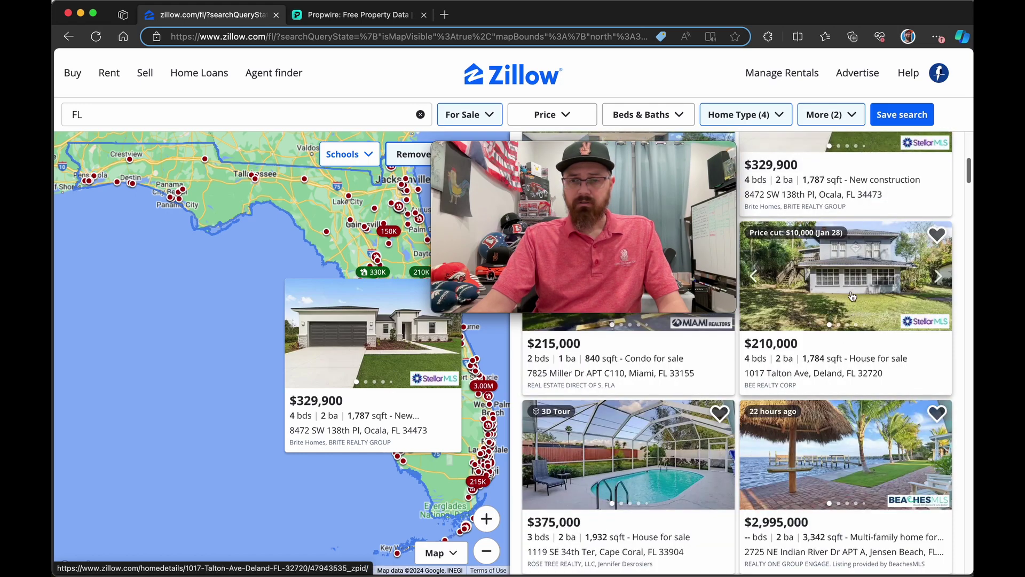
pyautogui.click(850, 290)
pyautogui.scroll(-5, 334, 279)
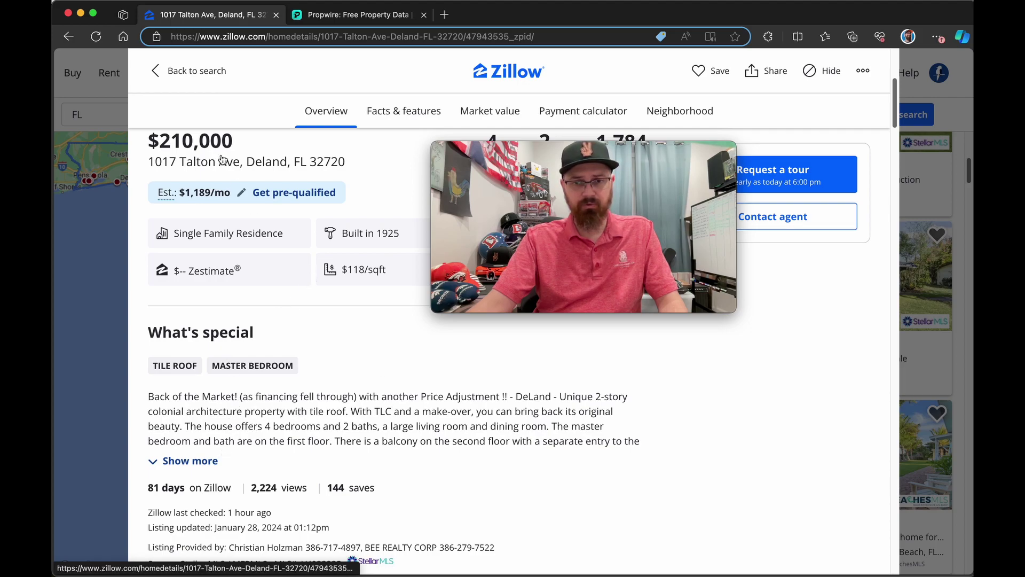
pyautogui.click(172, 85)
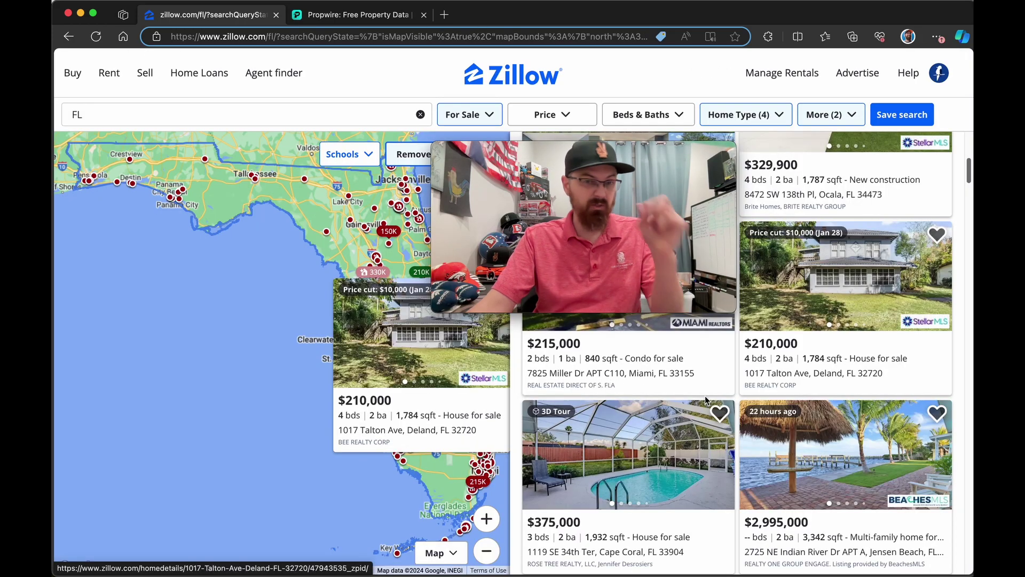
pyautogui.scroll(-5, 706, 396)
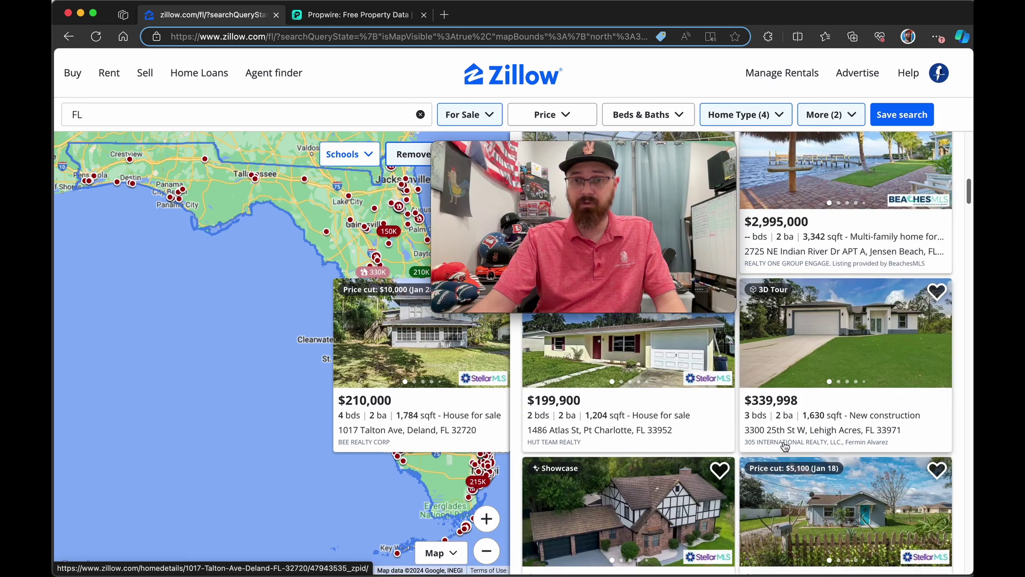
pyautogui.click(592, 364)
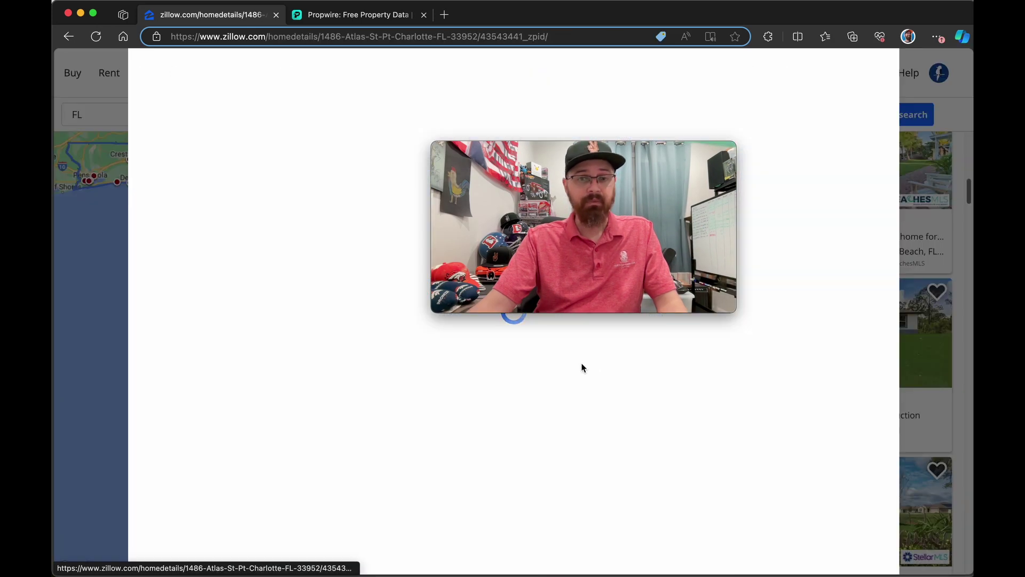
pyautogui.scroll(-4, 274, 319)
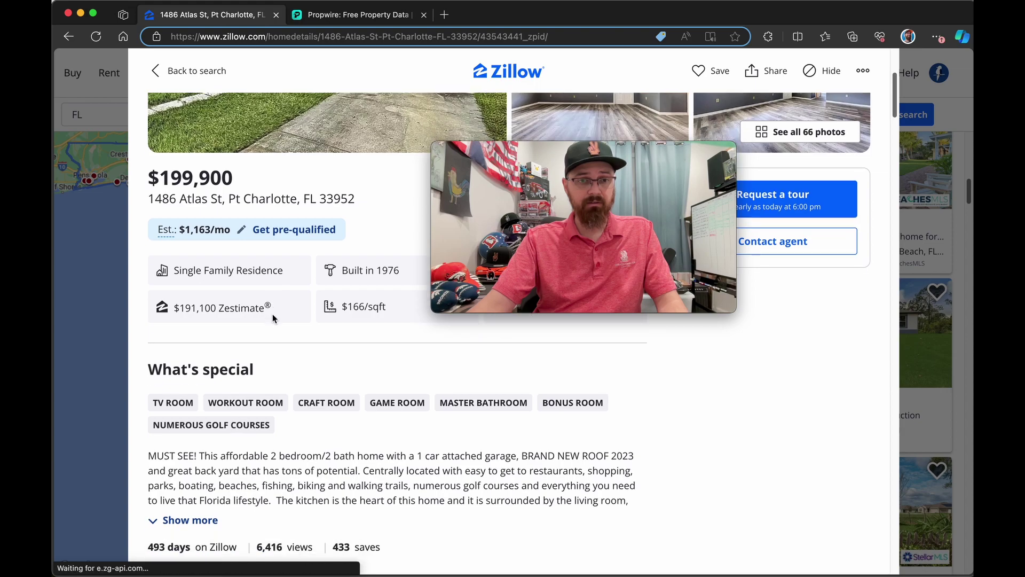
pyautogui.click(200, 514)
pyautogui.scroll(-2, 201, 480)
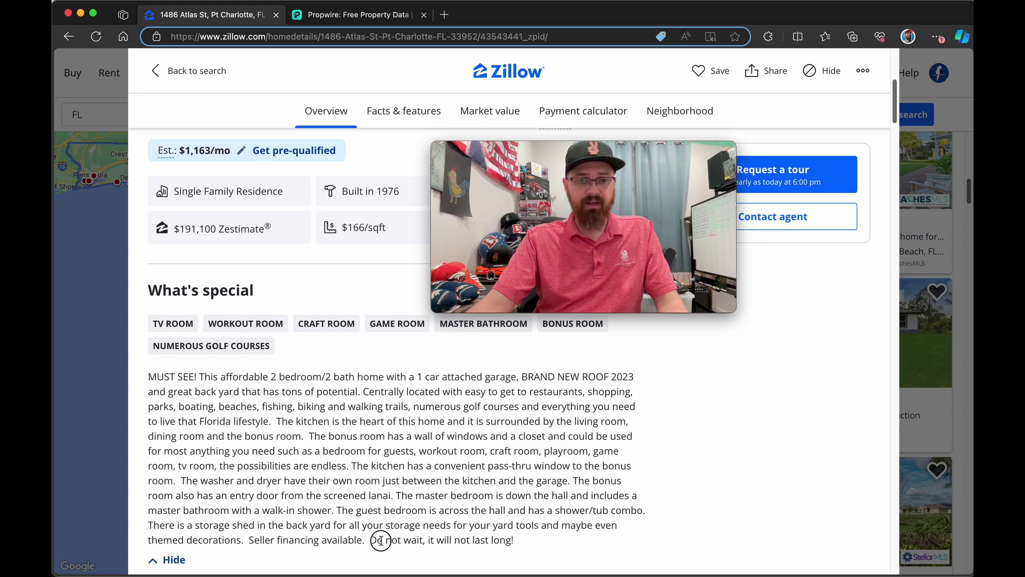
pyautogui.scroll(5, 370, 424)
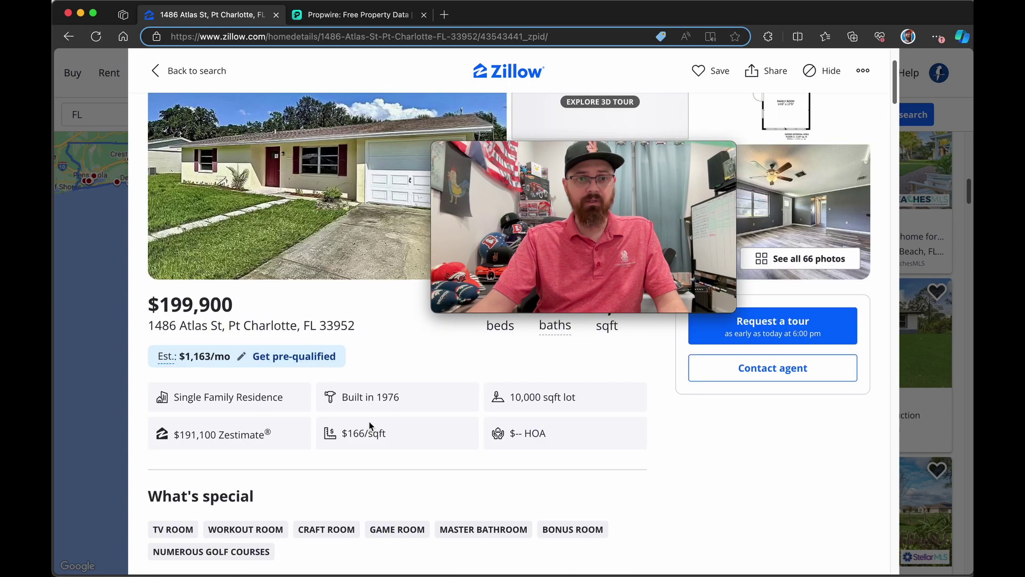
pyautogui.scroll(-3, 369, 424)
pyautogui.scroll(2, 370, 422)
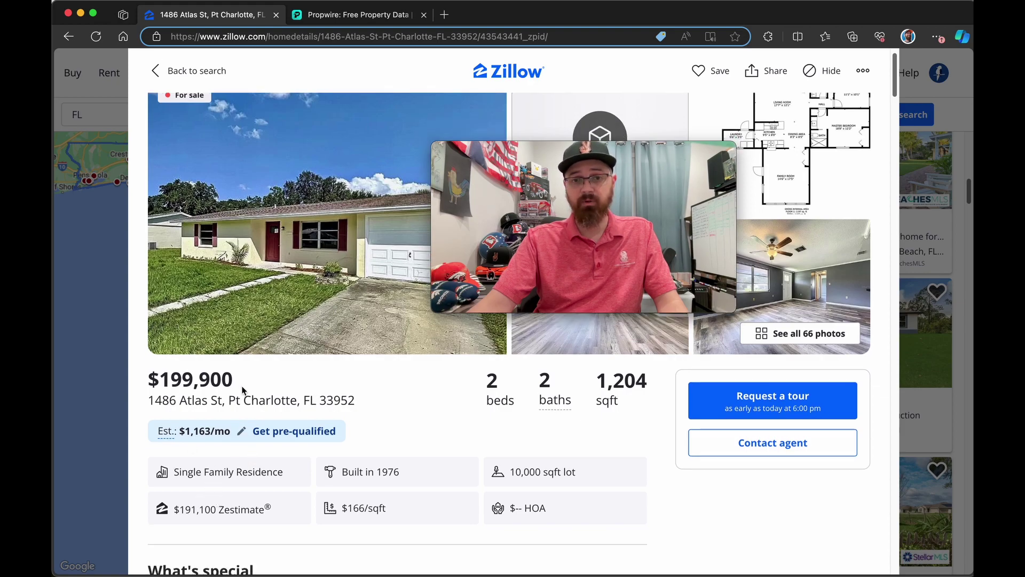
pyautogui.scroll(-10, 242, 390)
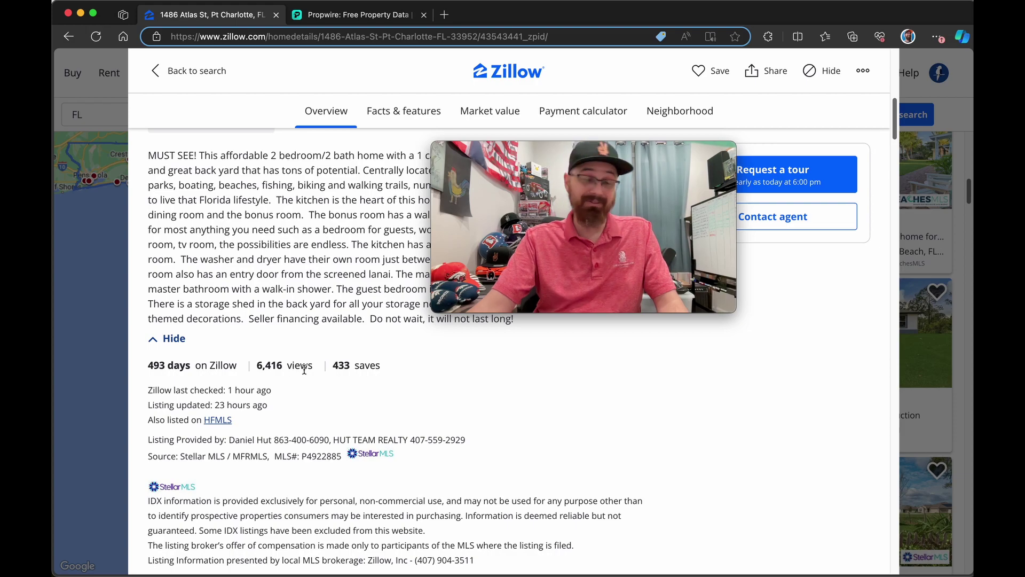
pyautogui.scroll(10, 304, 370)
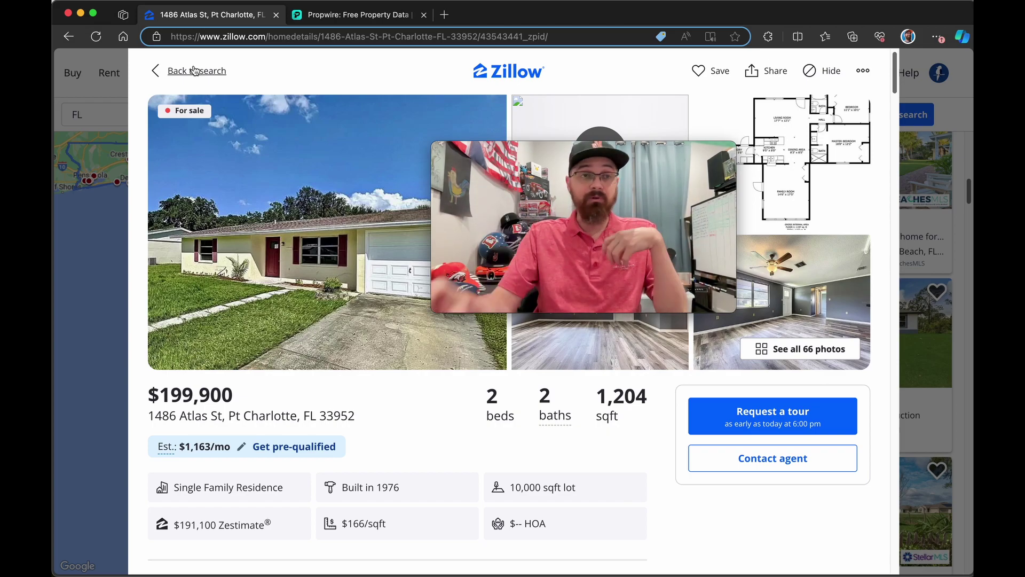
pyautogui.click(196, 72)
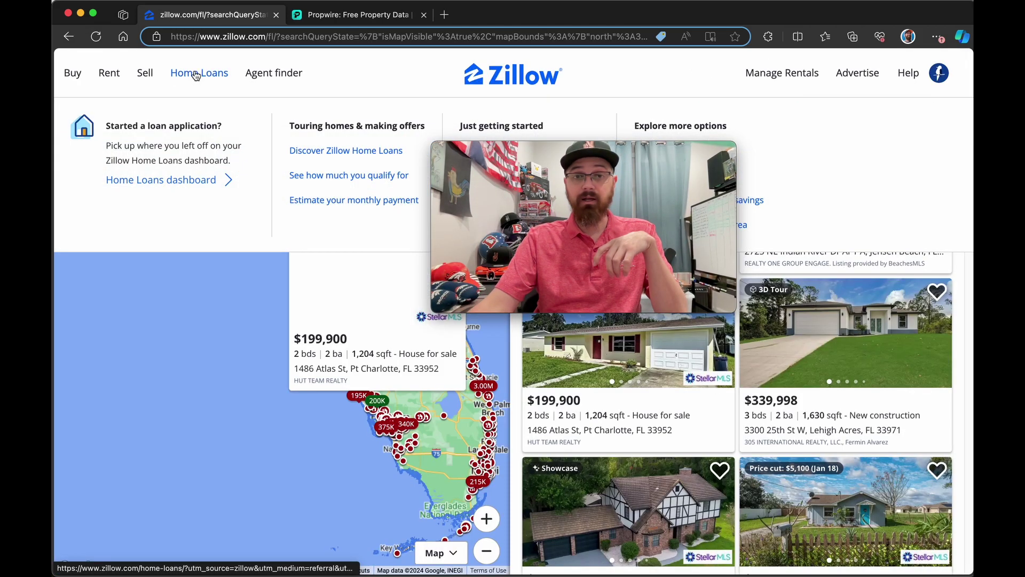
# Step: In Propwire's Florida search, review Lead Types, Property Types, $200K–$600K price and 3+ beds/2+ baths filters
pyautogui.click(362, 22)
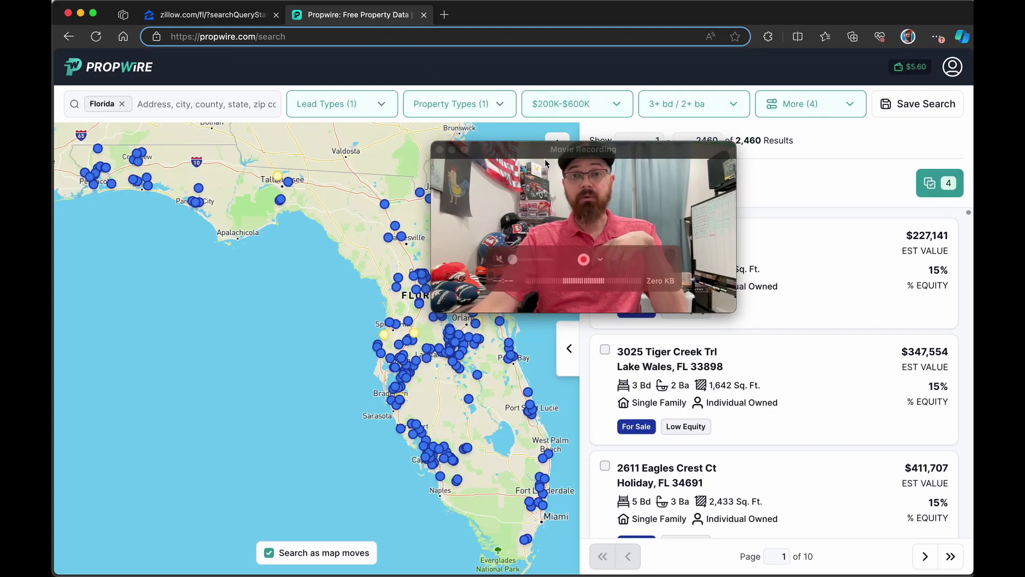
pyautogui.moveTo(539, 148); pyautogui.dragTo(183, 348)
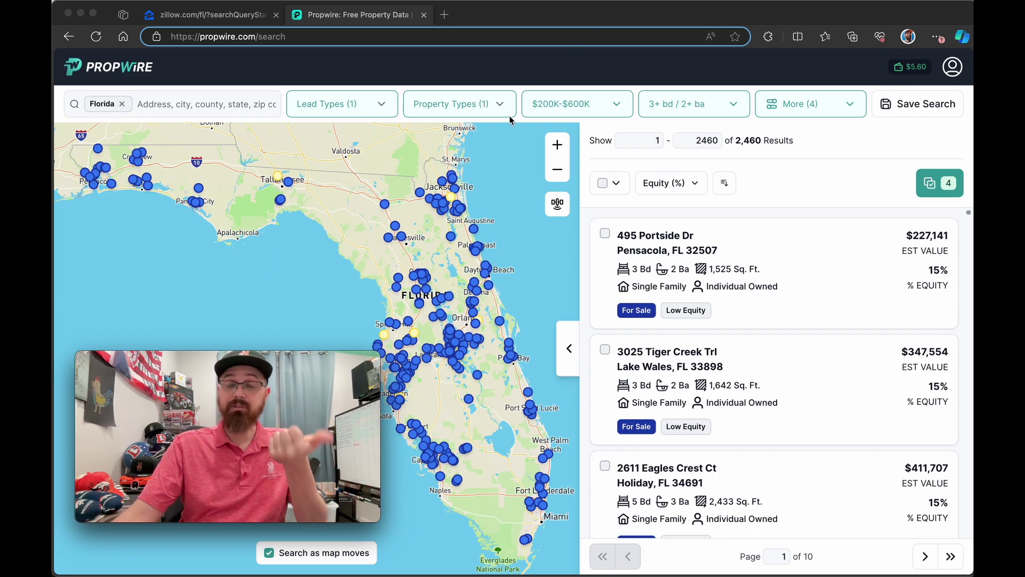
pyautogui.click(375, 106)
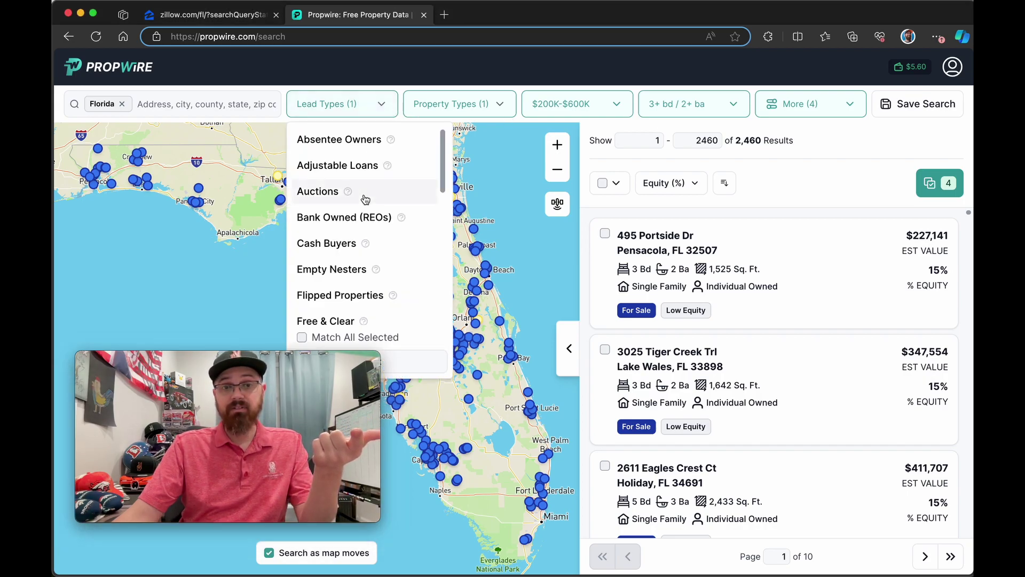
pyautogui.scroll(-5, 365, 199)
pyautogui.scroll(1, 365, 199)
pyautogui.click(474, 106)
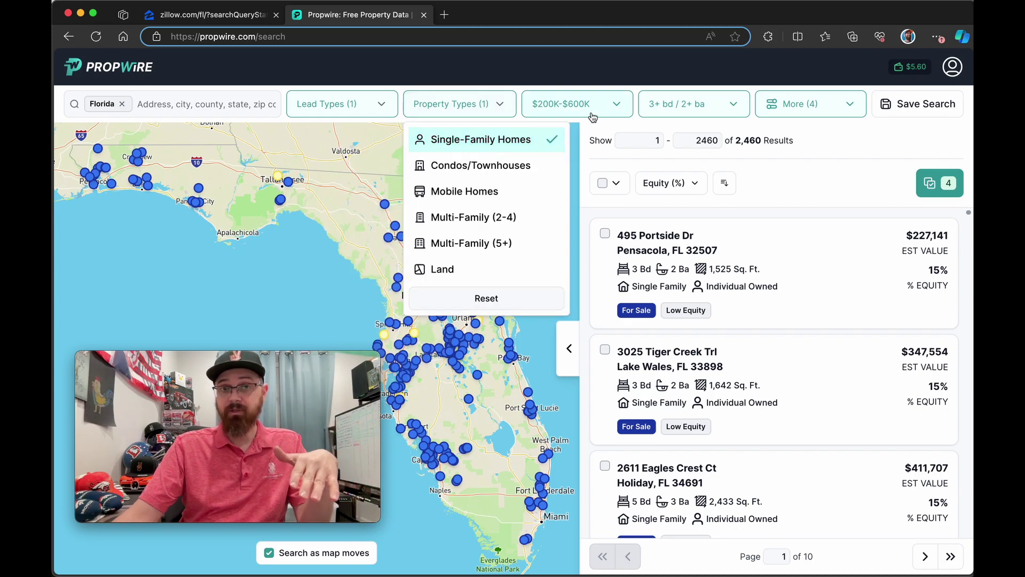
pyautogui.click(620, 108)
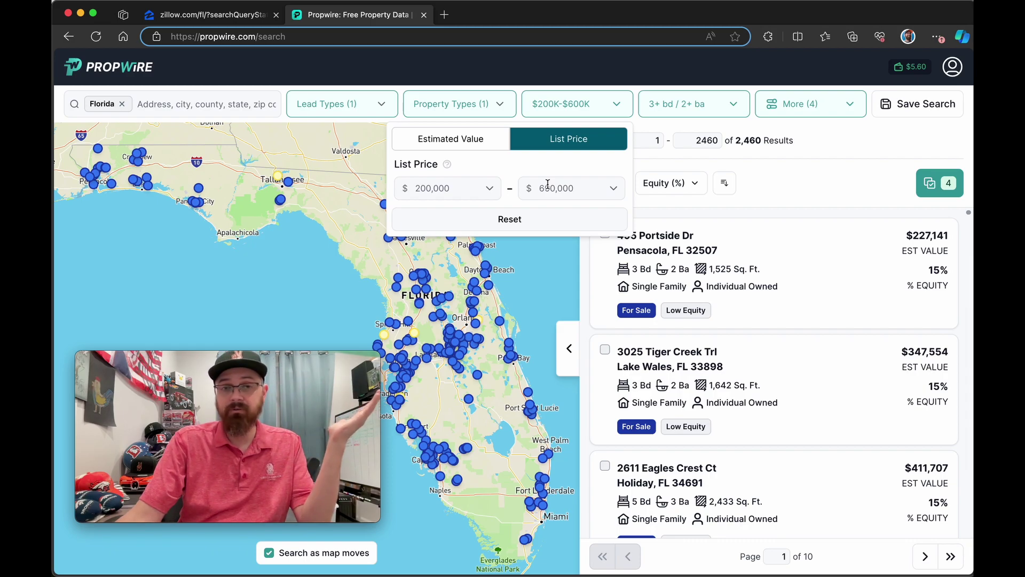
pyautogui.click(731, 105)
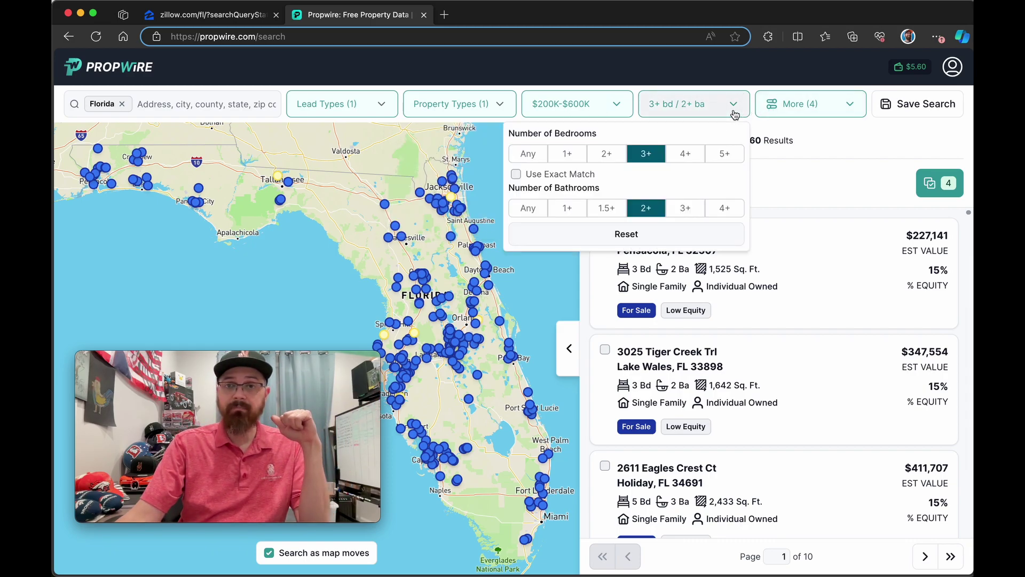
# Step: Open More Filters and review owner filters: individual owners, 1–5 years owned
pyautogui.click(824, 108)
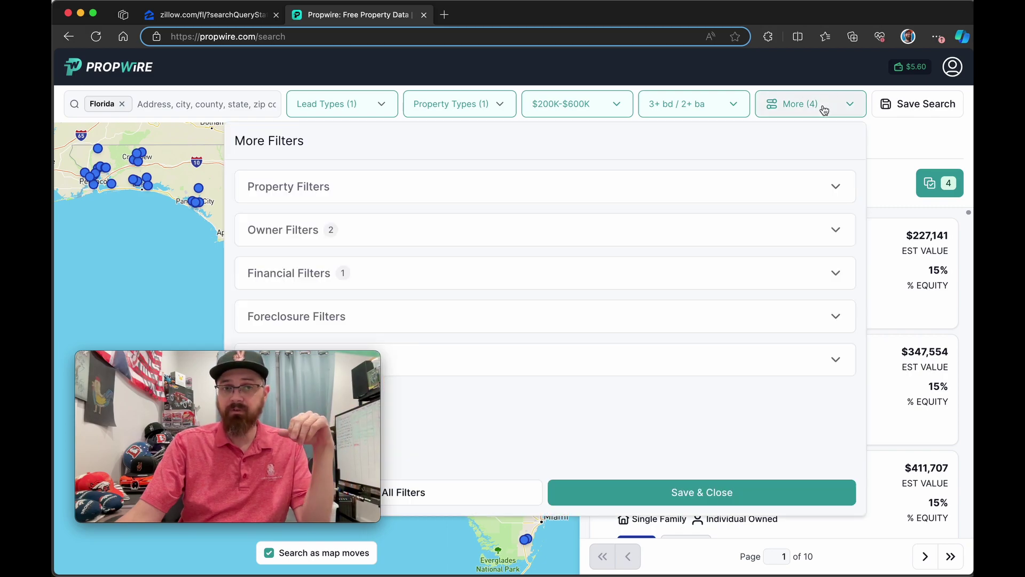
pyautogui.click(836, 230)
pyautogui.scroll(-2, 536, 255)
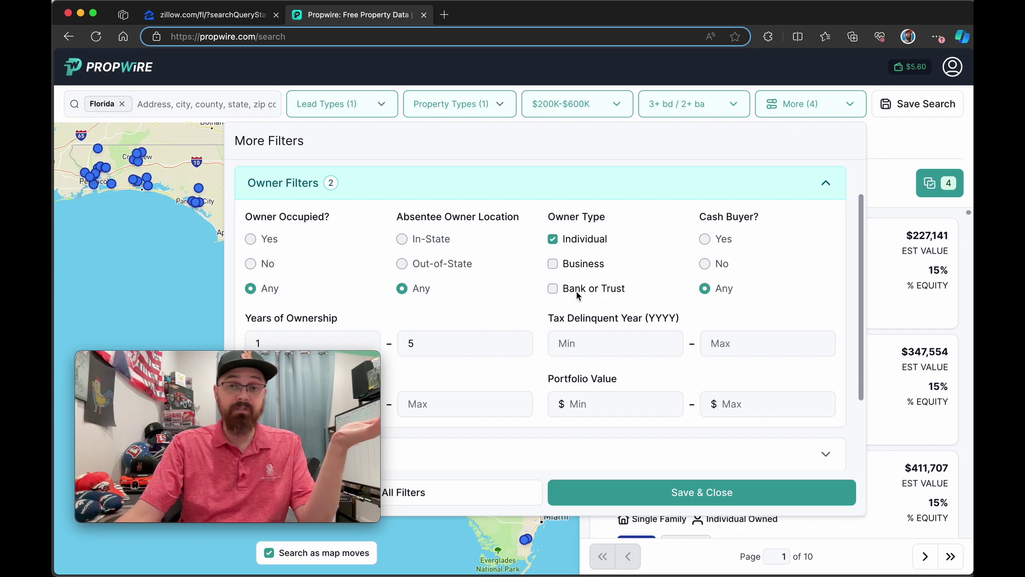
pyautogui.scroll(-3, 577, 295)
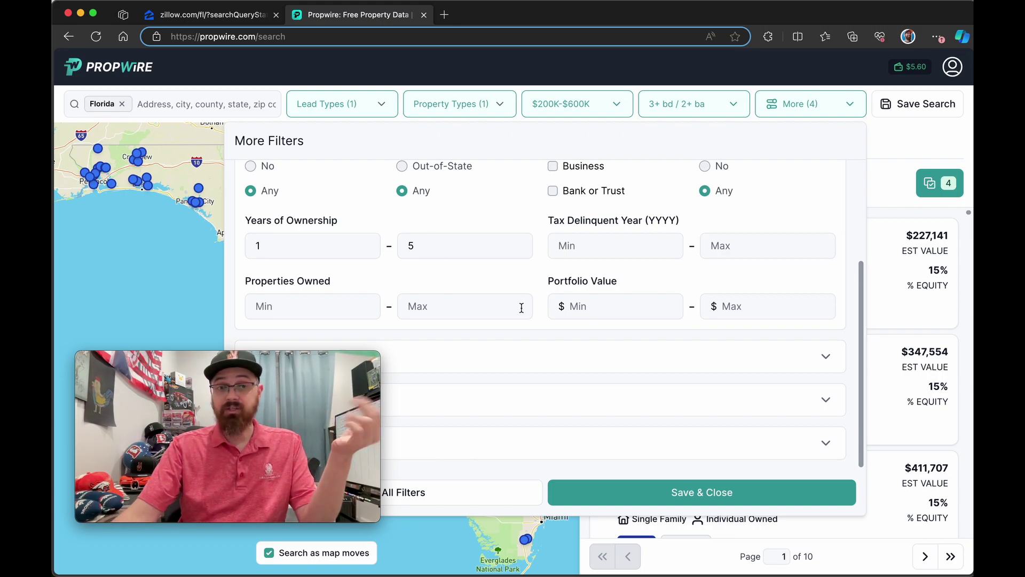
pyautogui.scroll(3, 634, 352)
pyautogui.click(803, 234)
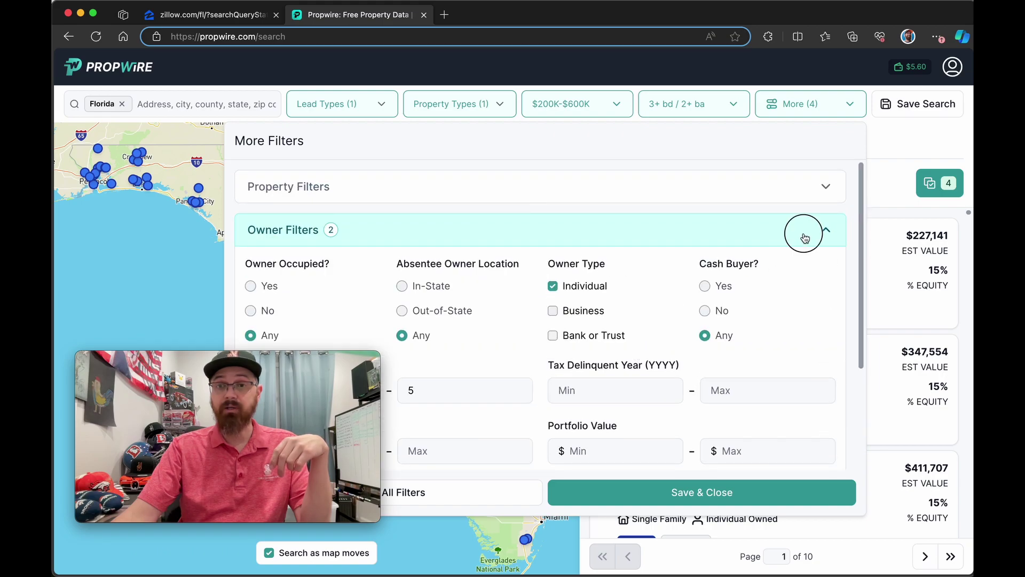
# Step: Expand Financial Filters and check the Estimated Equity % slider set to 0–15%
pyautogui.click(486, 274)
pyautogui.scroll(-3, 486, 274)
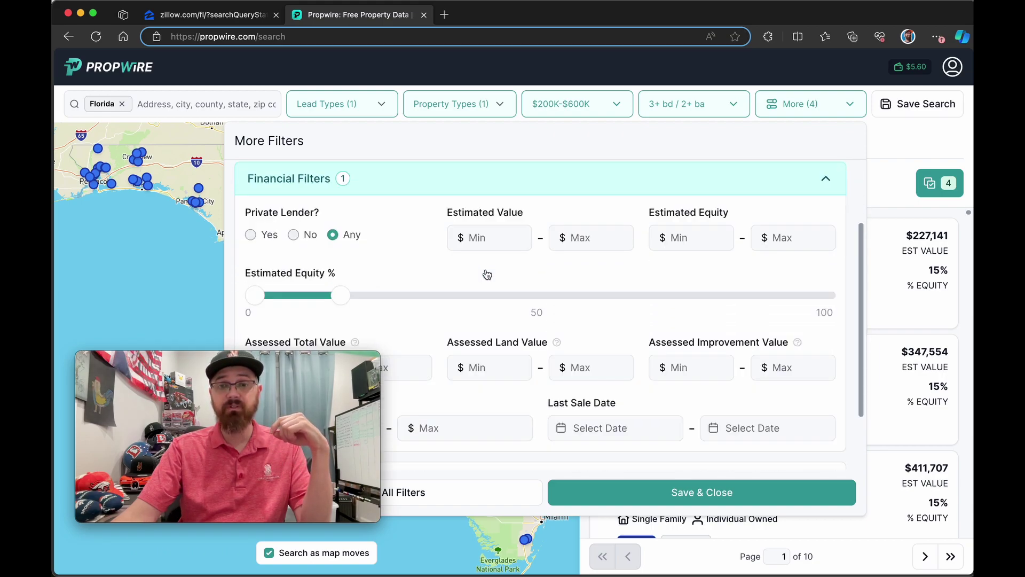
pyautogui.moveTo(344, 231)
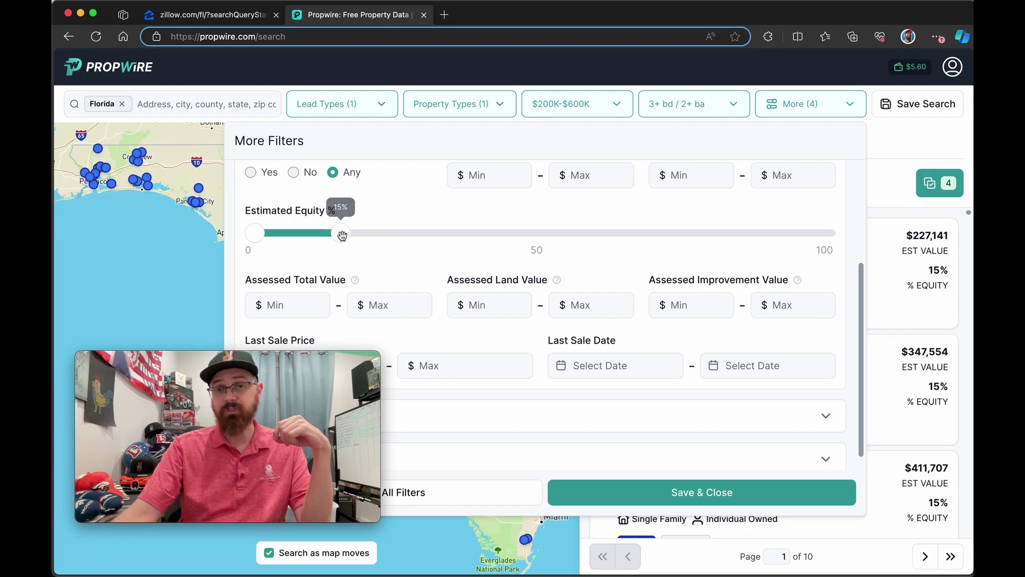
pyautogui.scroll(-1, 443, 274)
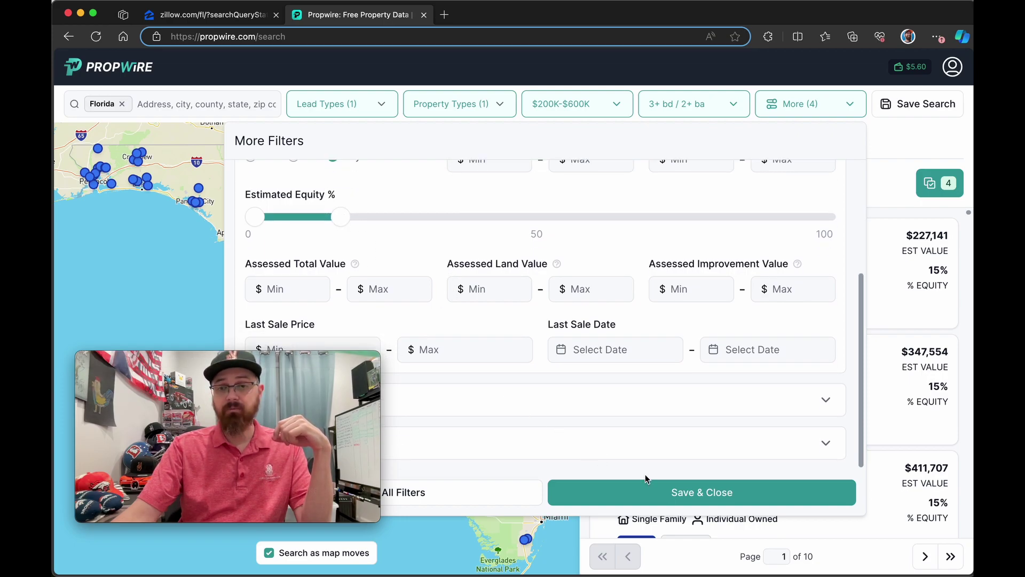
# Step: Save and close More Filters, showing 2,460 results led by a $227,141 Pensacola home
pyautogui.click(673, 491)
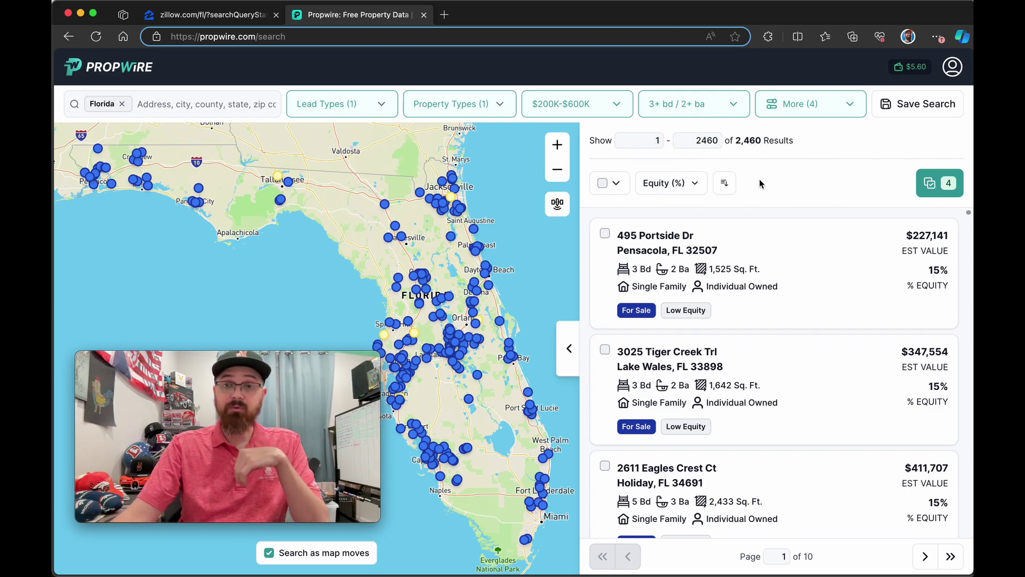
pyautogui.moveTo(928, 272)
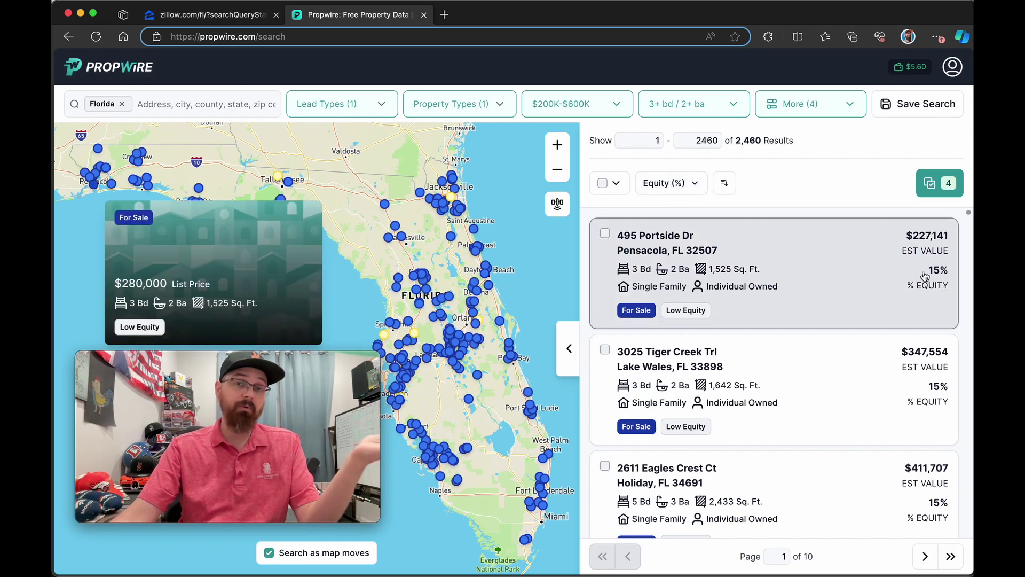
pyautogui.click(796, 268)
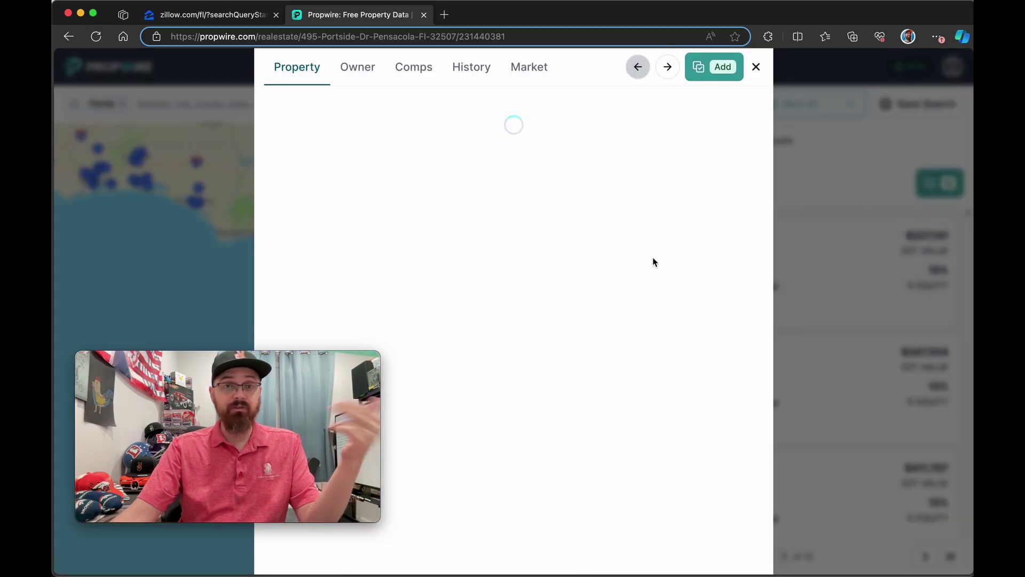
pyautogui.scroll(-3, 552, 252)
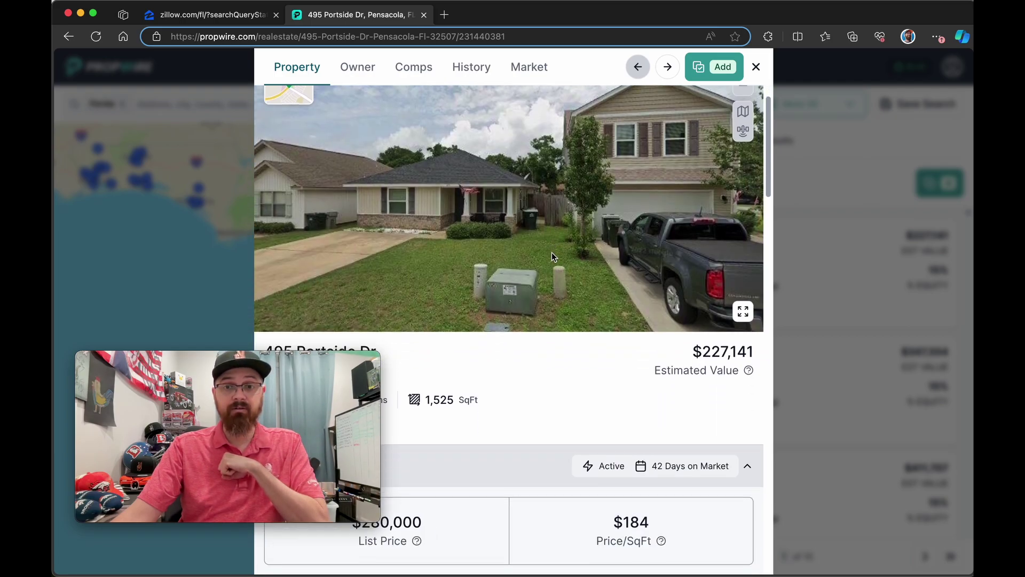
pyautogui.scroll(-4, 552, 255)
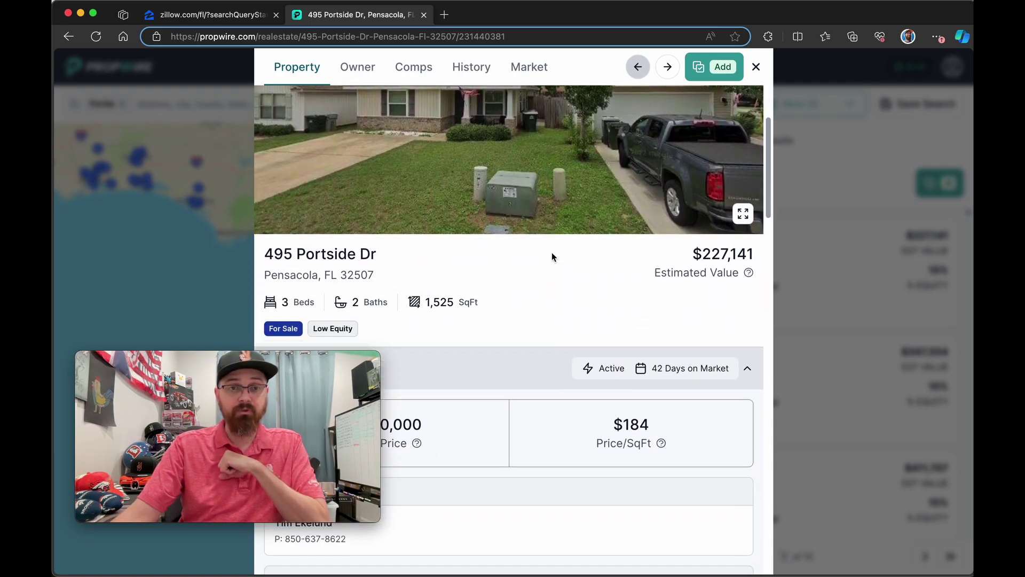
pyautogui.scroll(-1, 552, 252)
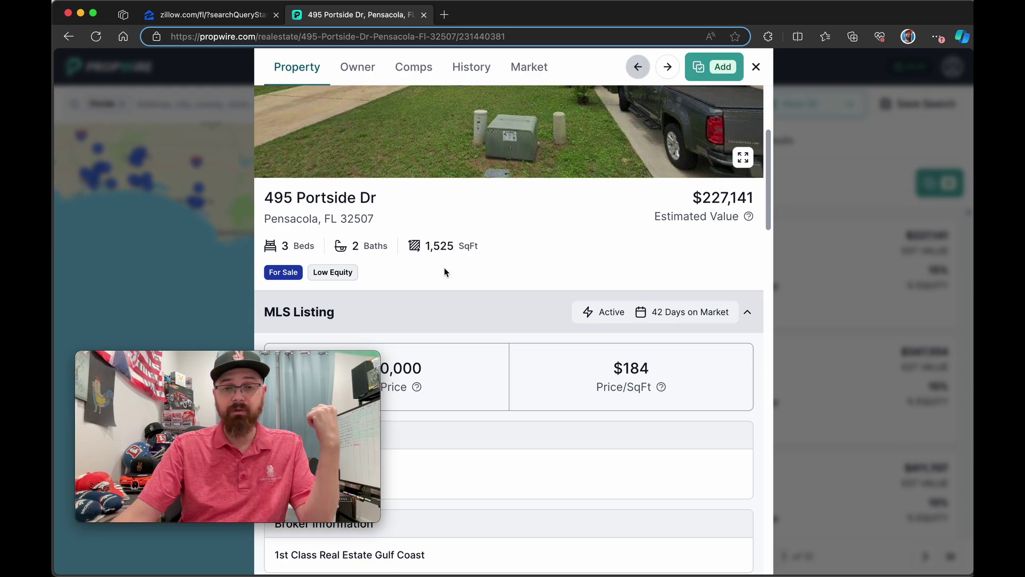
pyautogui.scroll(-4, 481, 246)
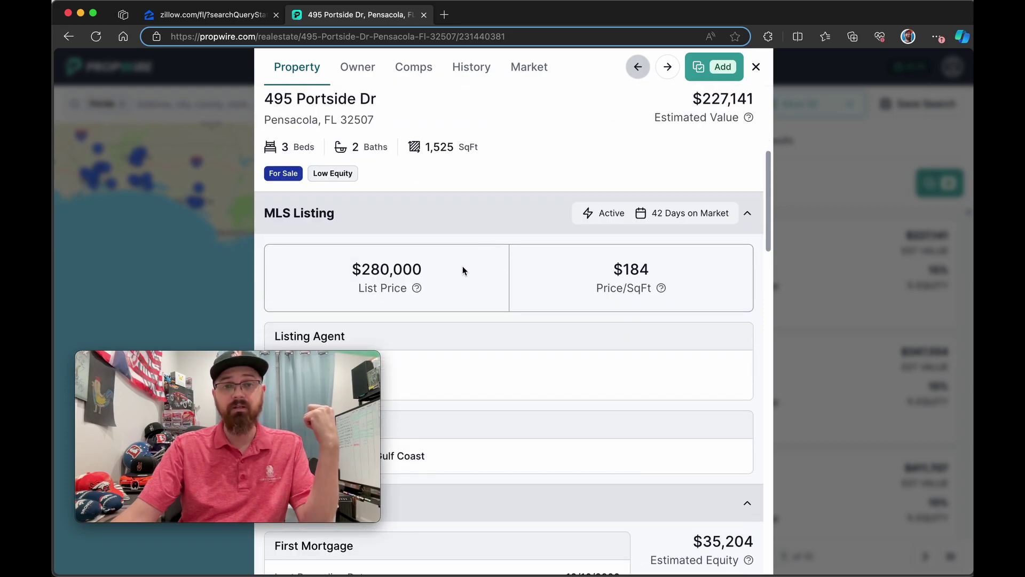
pyautogui.scroll(-10, 479, 265)
pyautogui.scroll(-2, 498, 287)
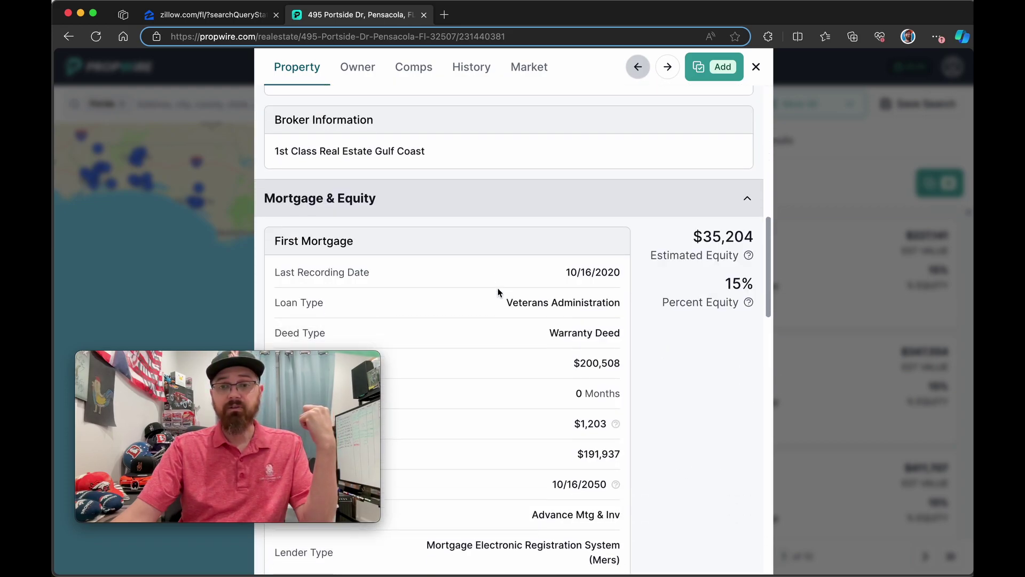
pyautogui.moveTo(508, 279); pyautogui.dragTo(621, 279)
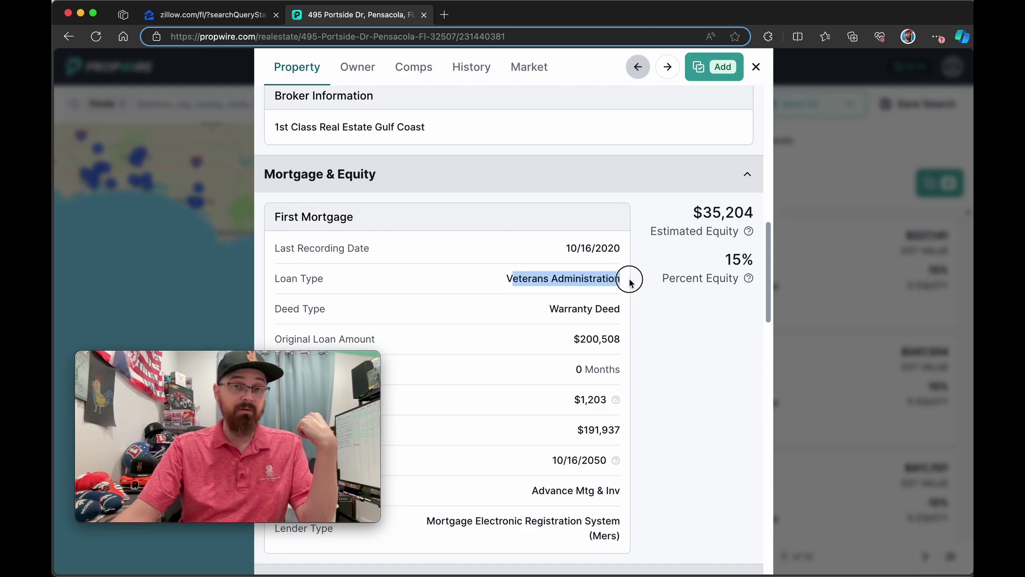
pyautogui.moveTo(506, 279); pyautogui.dragTo(598, 281)
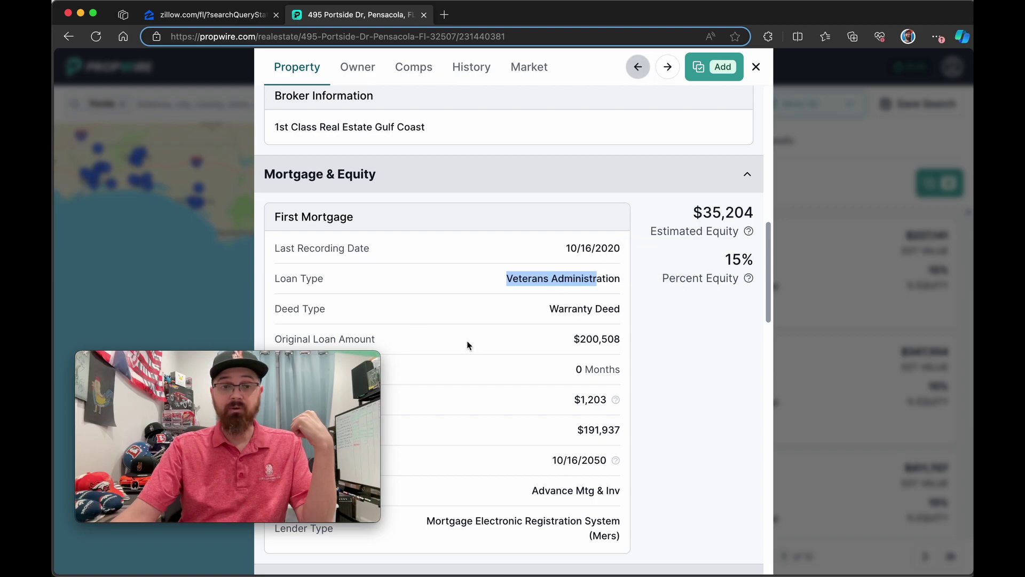
pyautogui.moveTo(343, 359); pyautogui.dragTo(343, 115)
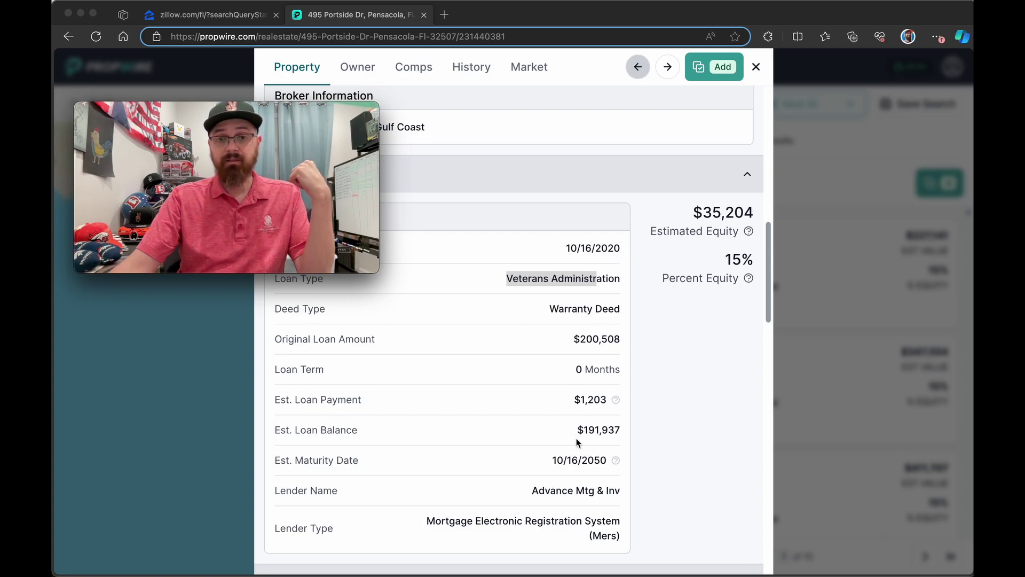
pyautogui.scroll(5, 581, 346)
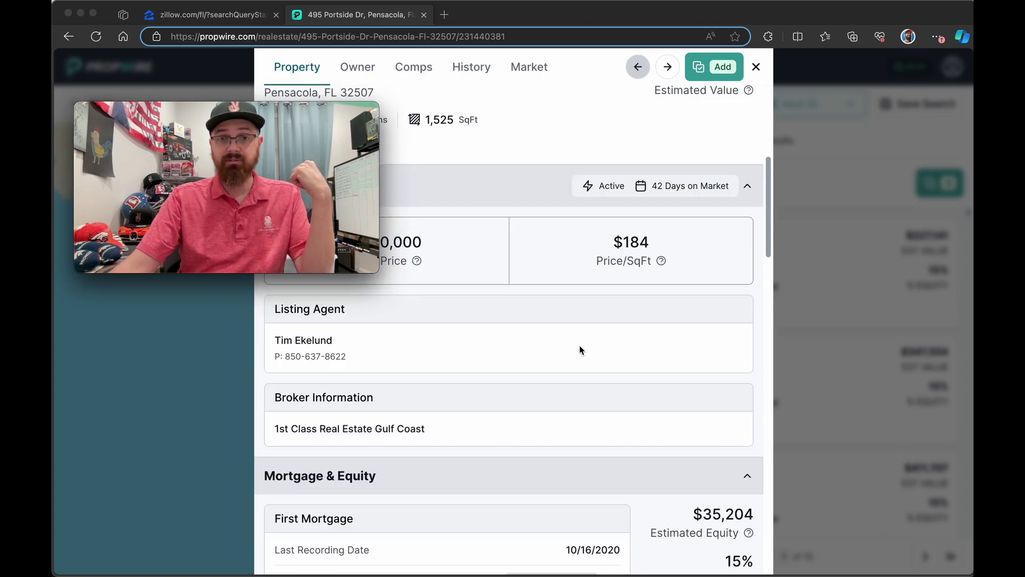
pyautogui.scroll(4, 581, 347)
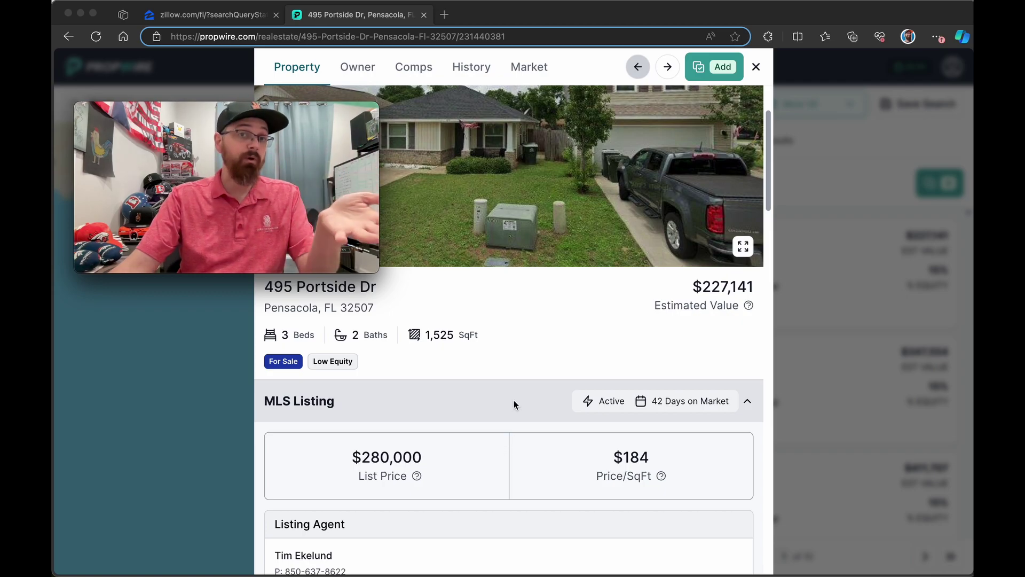
pyautogui.click(756, 67)
pyautogui.click(685, 365)
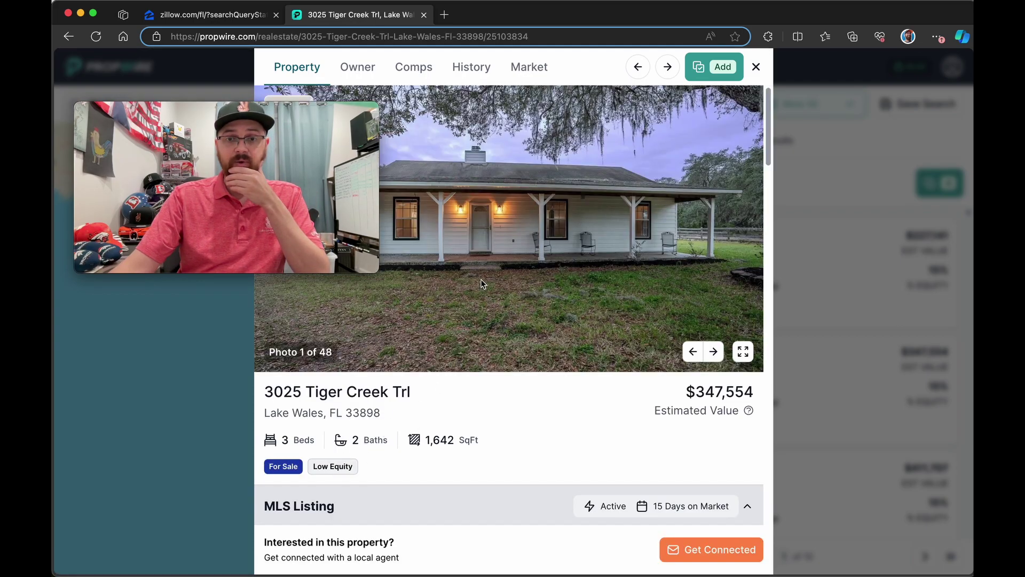
pyautogui.scroll(-3, 480, 280)
pyautogui.scroll(-2, 482, 291)
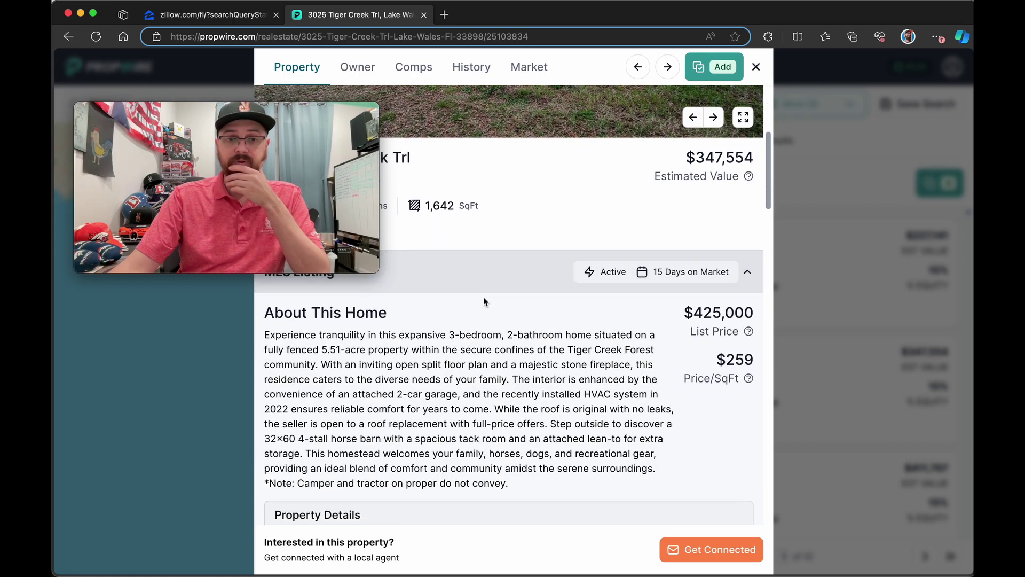
pyautogui.scroll(-8, 707, 315)
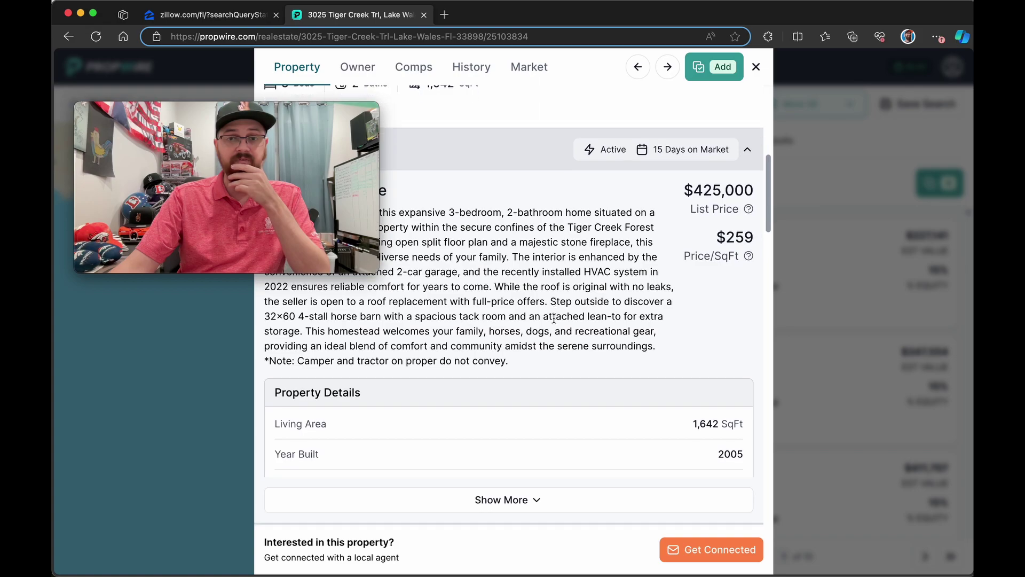
pyautogui.scroll(-1, 554, 322)
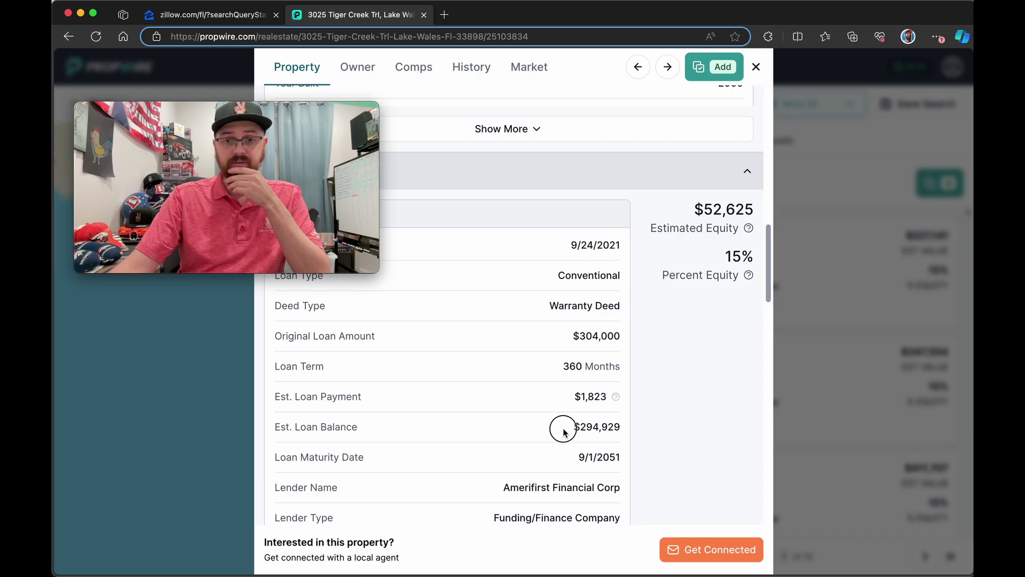
pyautogui.moveTo(563, 427); pyautogui.dragTo(640, 426)
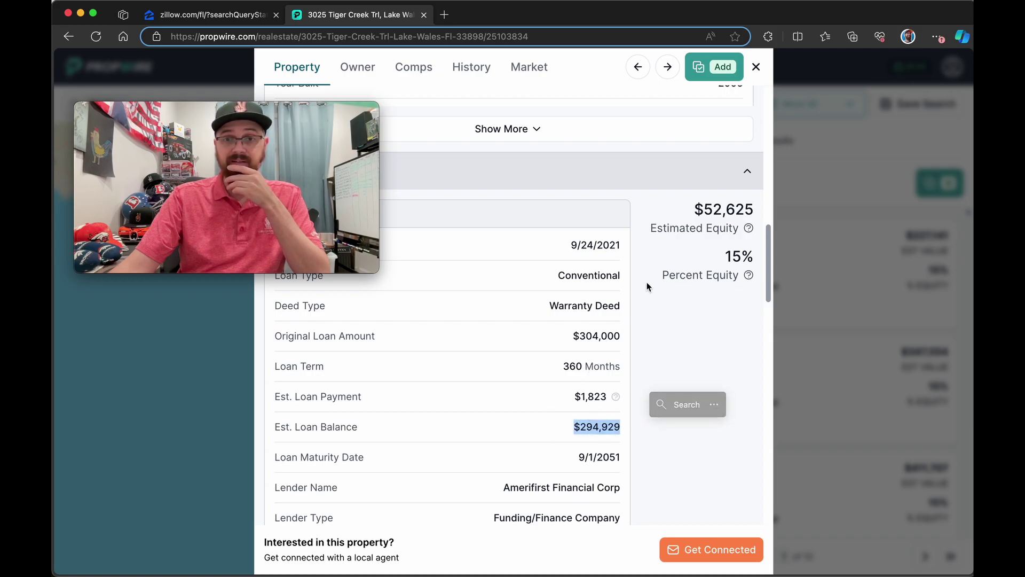
pyautogui.scroll(15, 718, 265)
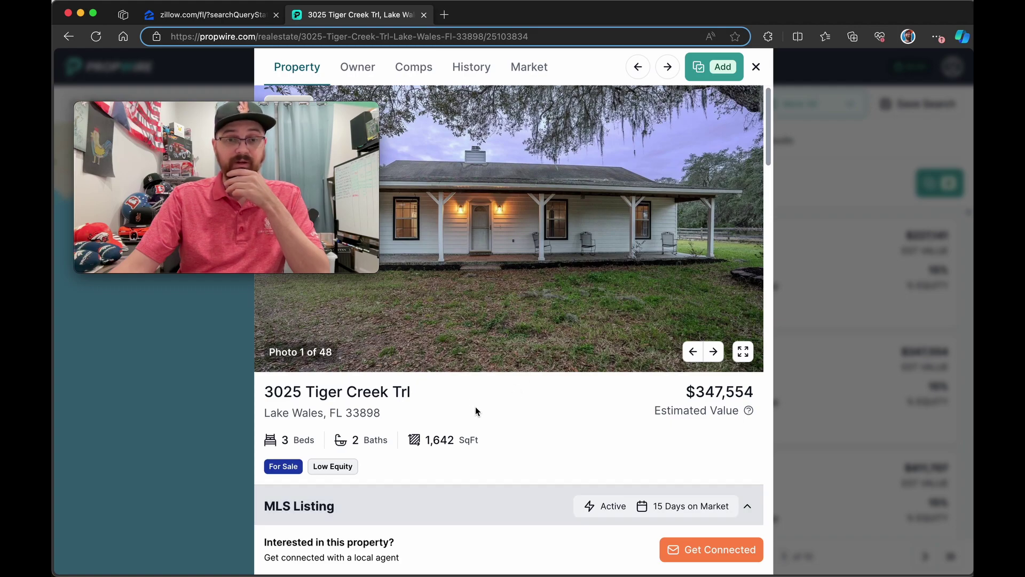
pyautogui.scroll(-5, 555, 397)
pyautogui.scroll(4, 703, 324)
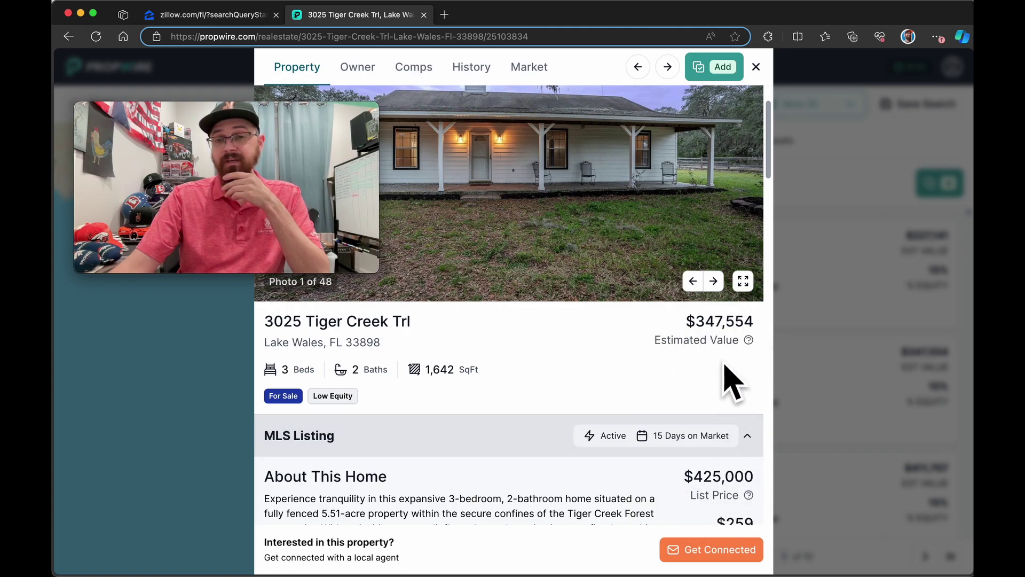
pyautogui.click(756, 66)
pyautogui.scroll(-2, 790, 370)
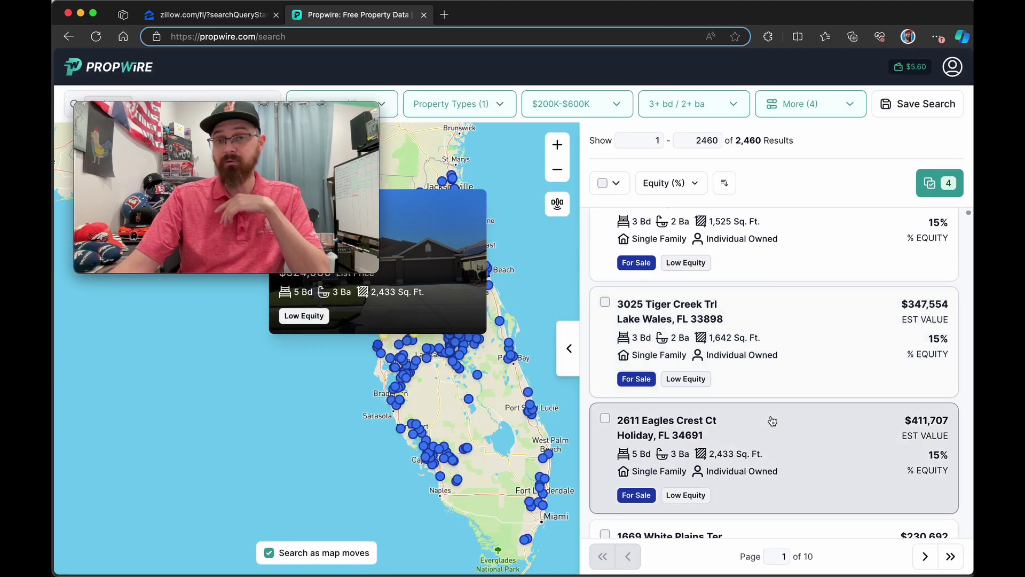
pyautogui.click(769, 436)
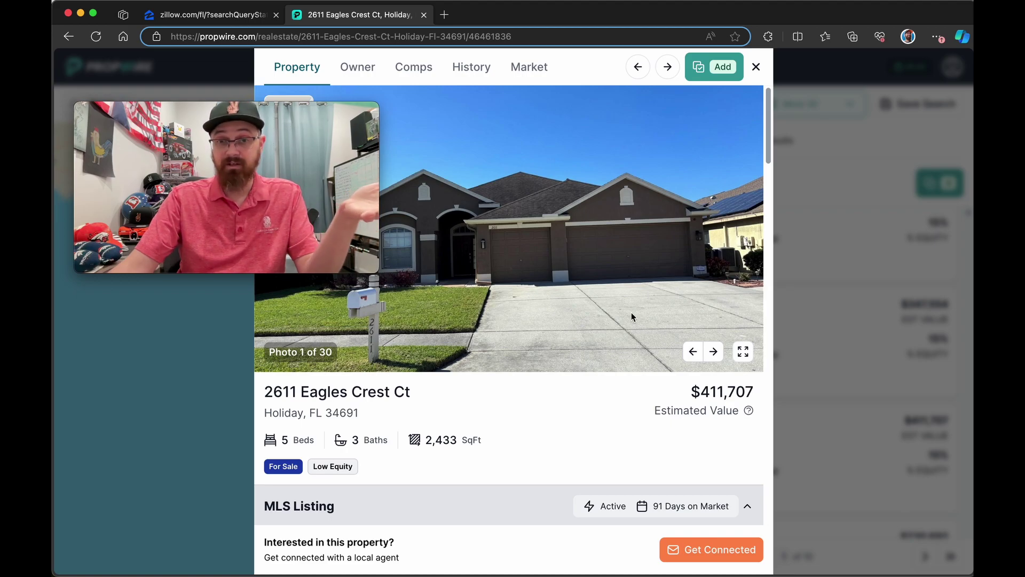
pyautogui.scroll(-2, 533, 314)
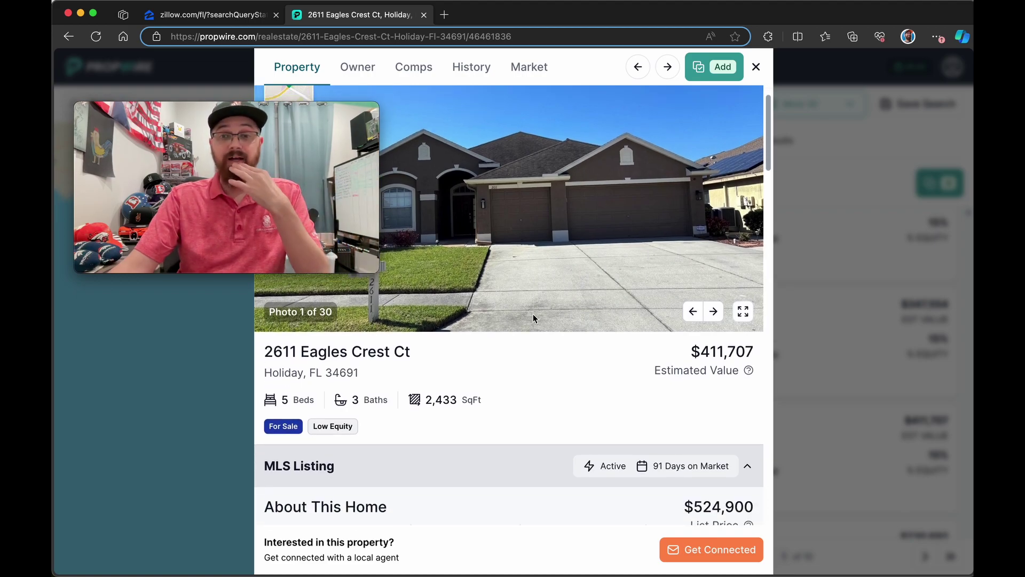
pyautogui.scroll(-2, 533, 316)
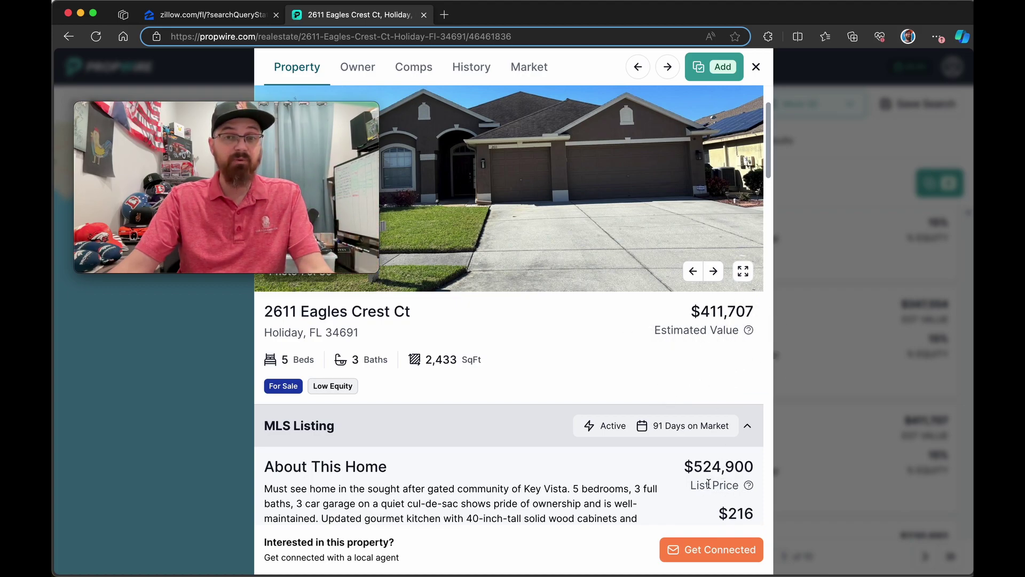
pyautogui.click(754, 67)
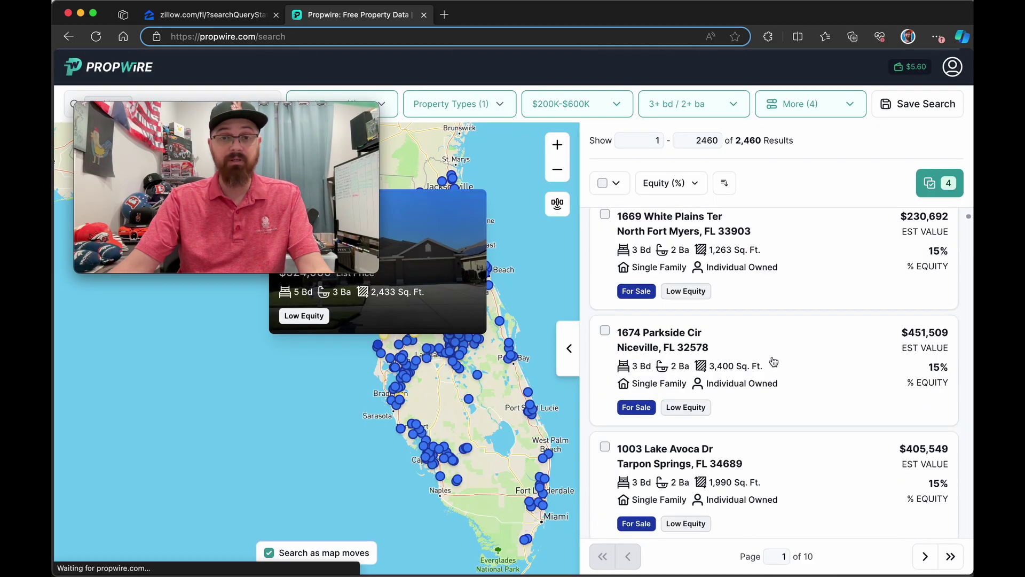
pyautogui.click(774, 369)
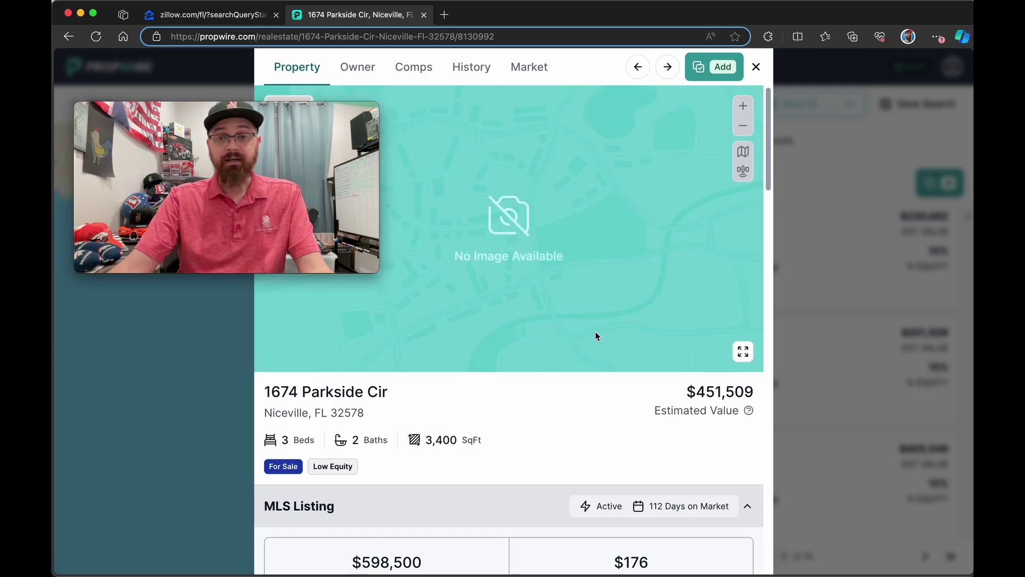
pyautogui.scroll(-5, 609, 336)
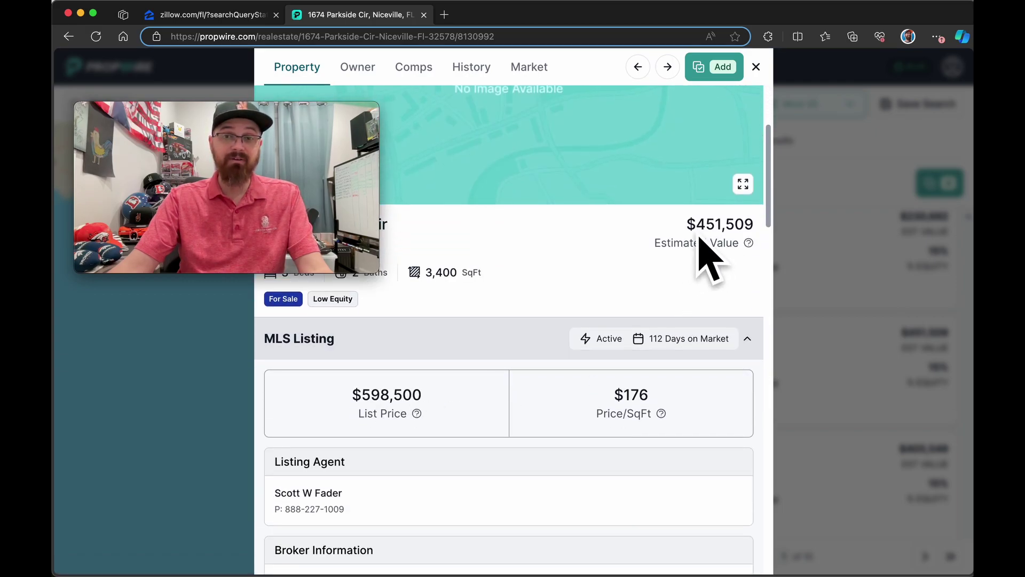
pyautogui.click(756, 68)
pyautogui.scroll(-3, 716, 258)
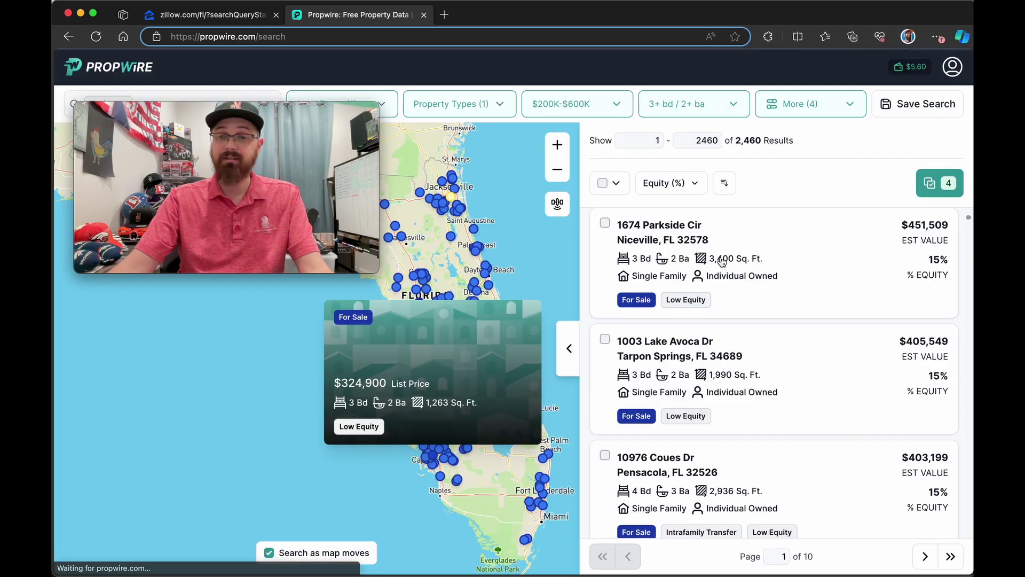
pyautogui.click(771, 408)
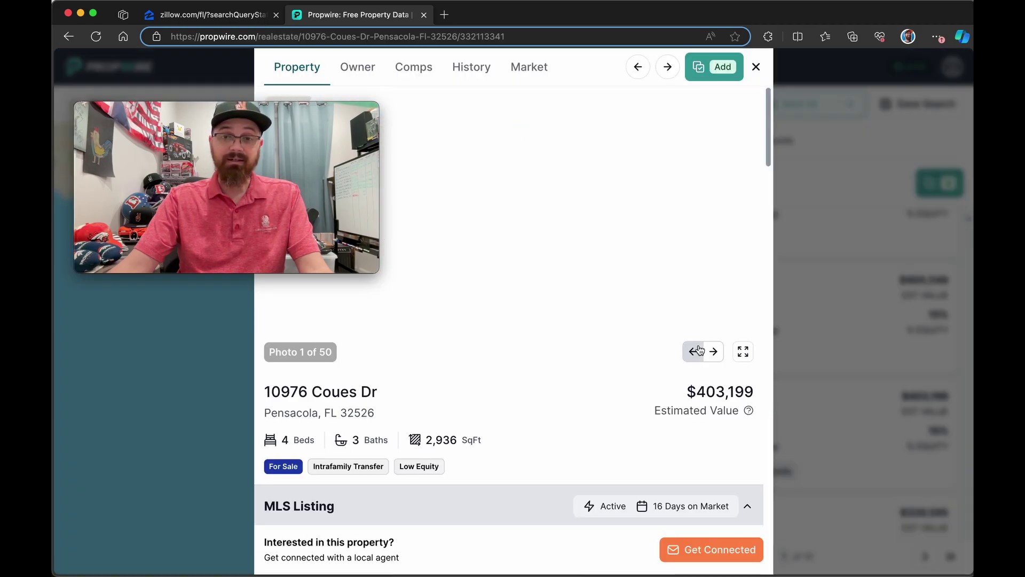
pyautogui.scroll(-10, 506, 470)
pyautogui.scroll(5, 500, 450)
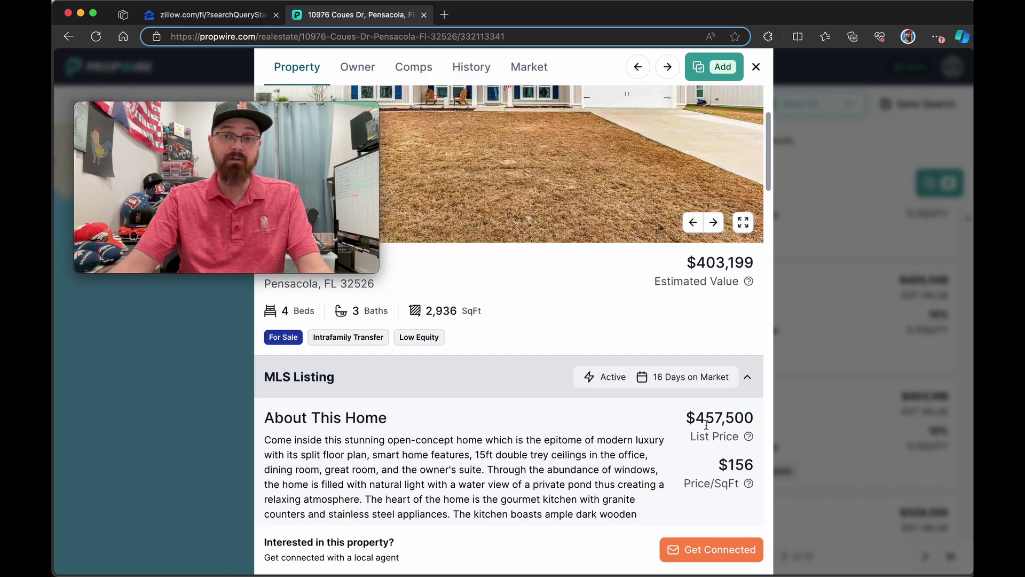
pyautogui.scroll(-10, 666, 379)
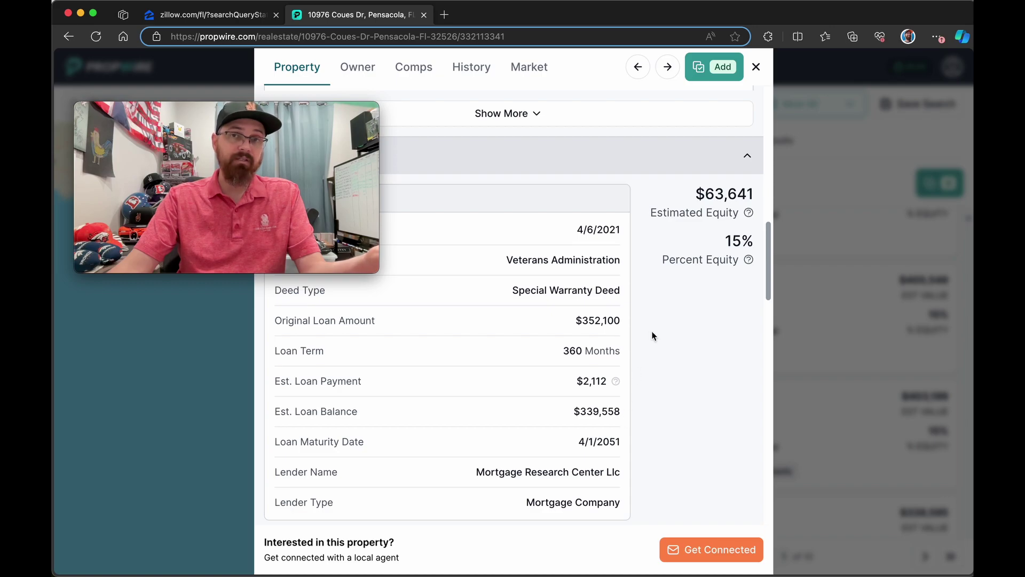
pyautogui.click(756, 66)
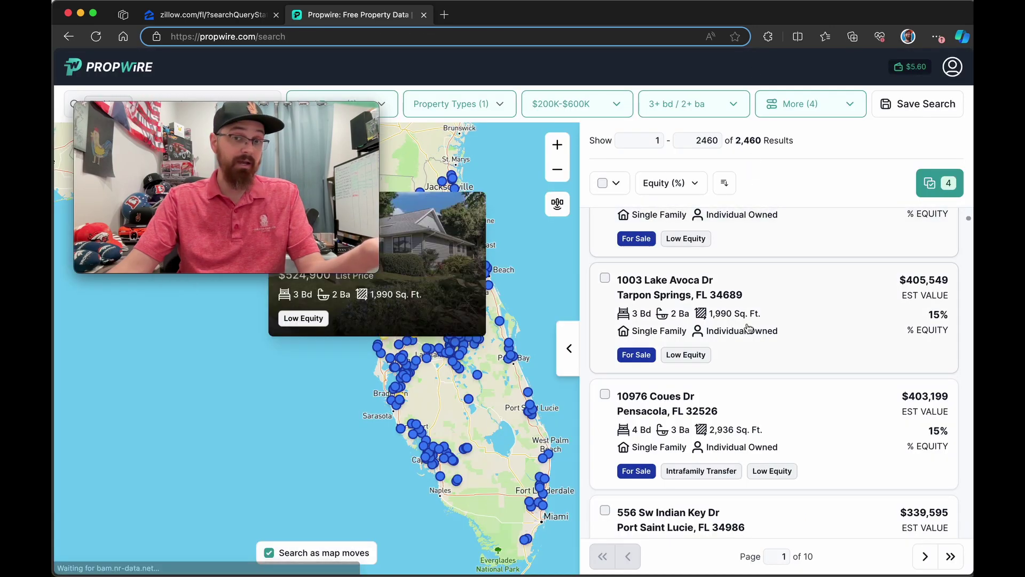
pyautogui.scroll(-2, 749, 328)
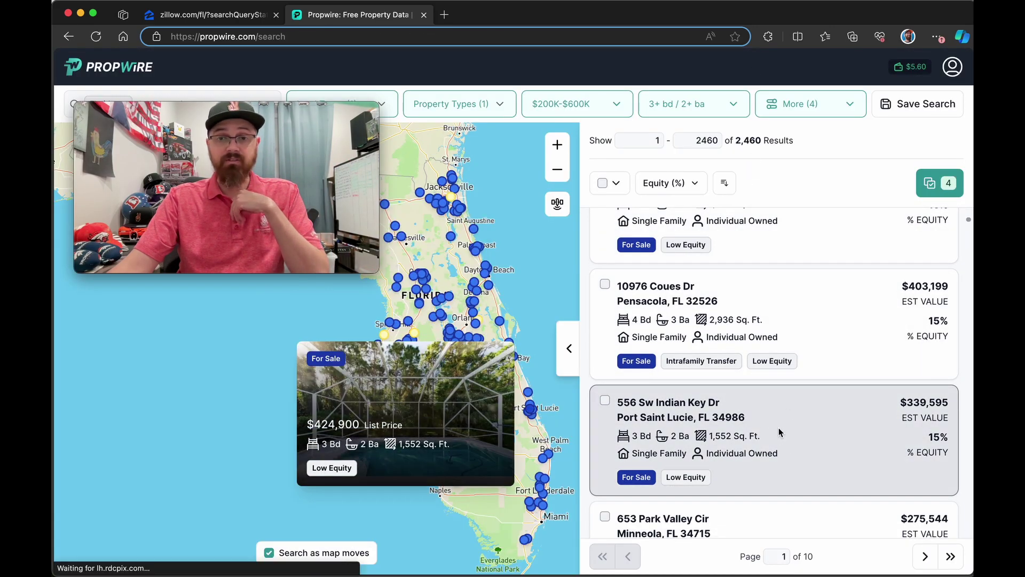
pyautogui.click(778, 427)
pyautogui.scroll(-3, 624, 343)
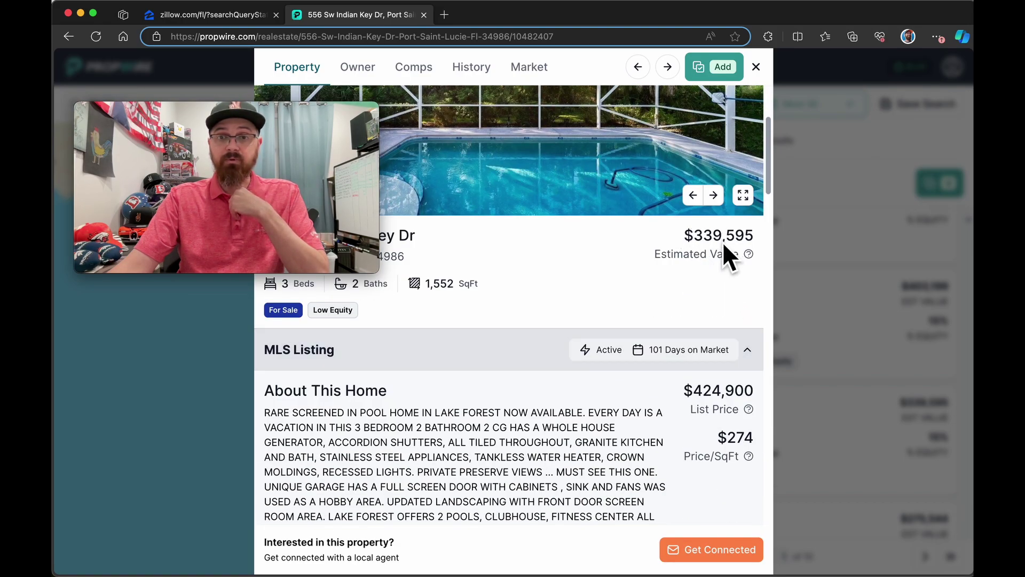
pyautogui.click(755, 68)
pyautogui.click(771, 420)
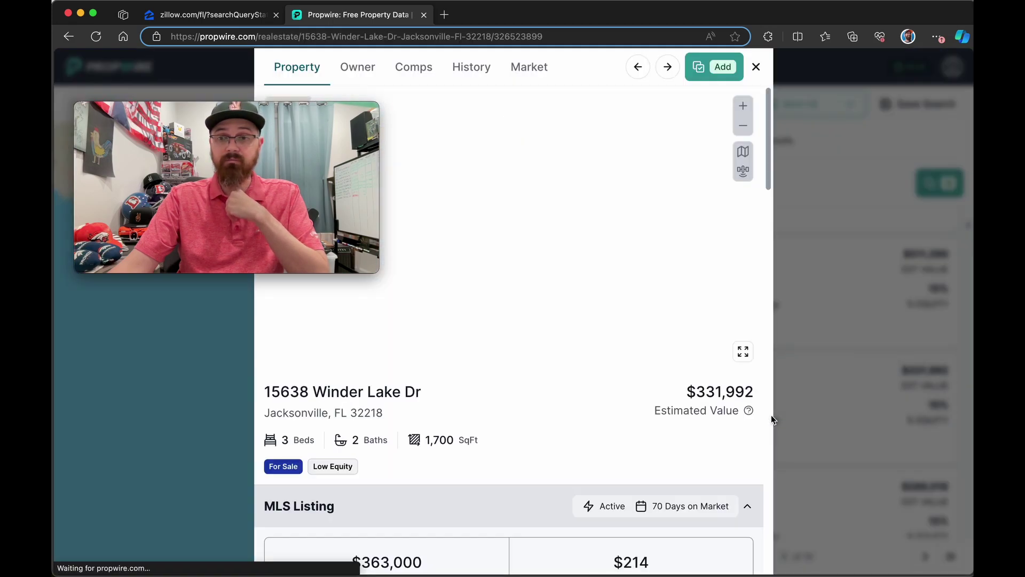
pyautogui.scroll(-4, 618, 330)
pyautogui.scroll(-1, 618, 328)
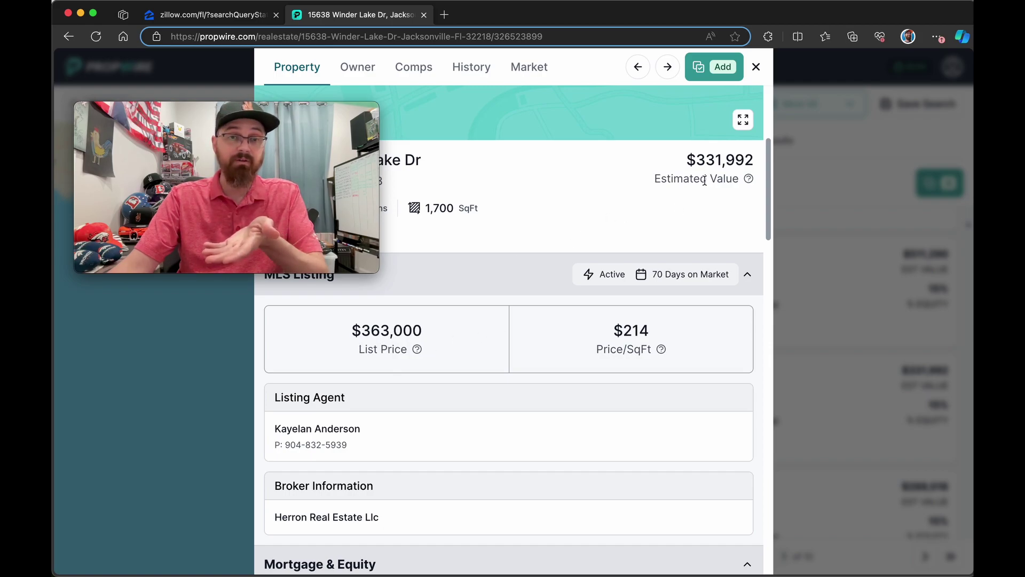
pyautogui.scroll(-9, 689, 213)
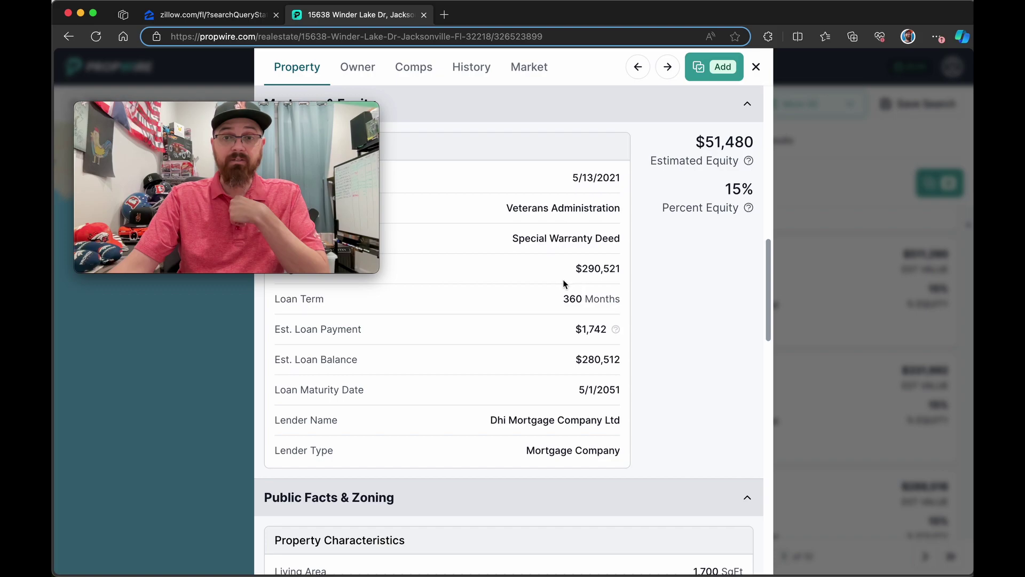
pyautogui.moveTo(568, 273); pyautogui.dragTo(617, 271)
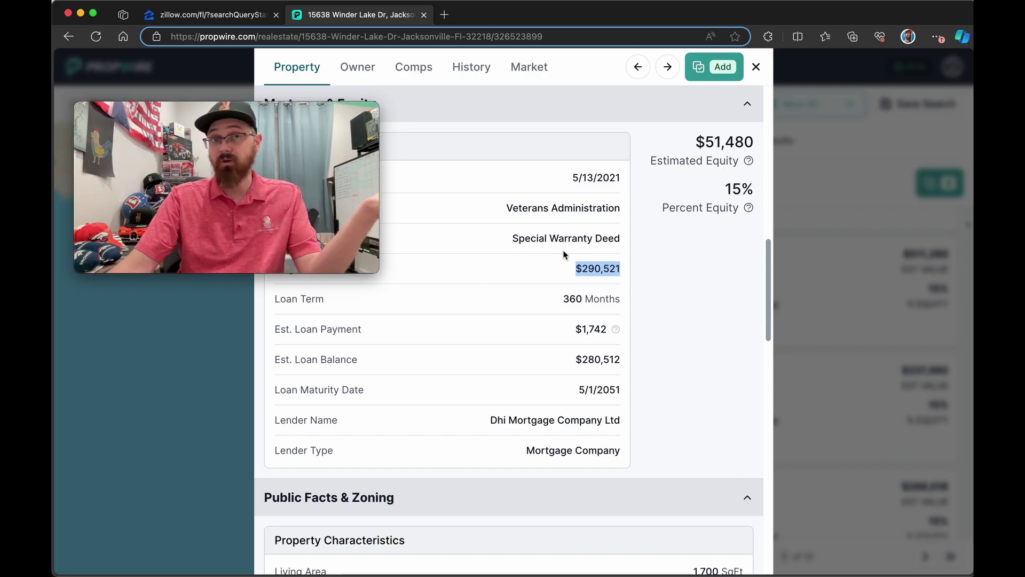
pyautogui.scroll(6, 563, 250)
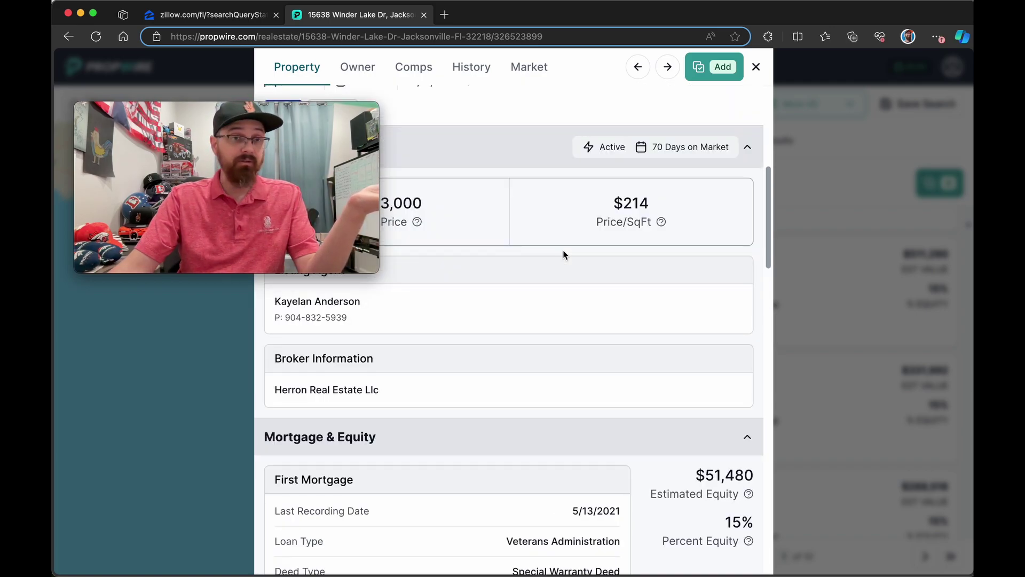
pyautogui.scroll(3, 563, 250)
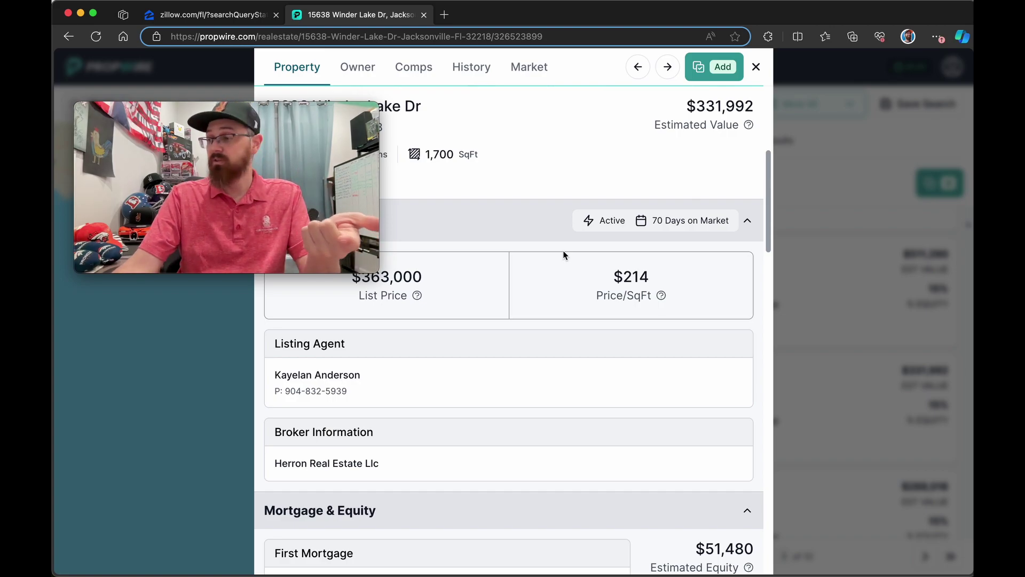
pyautogui.scroll(-7, 569, 256)
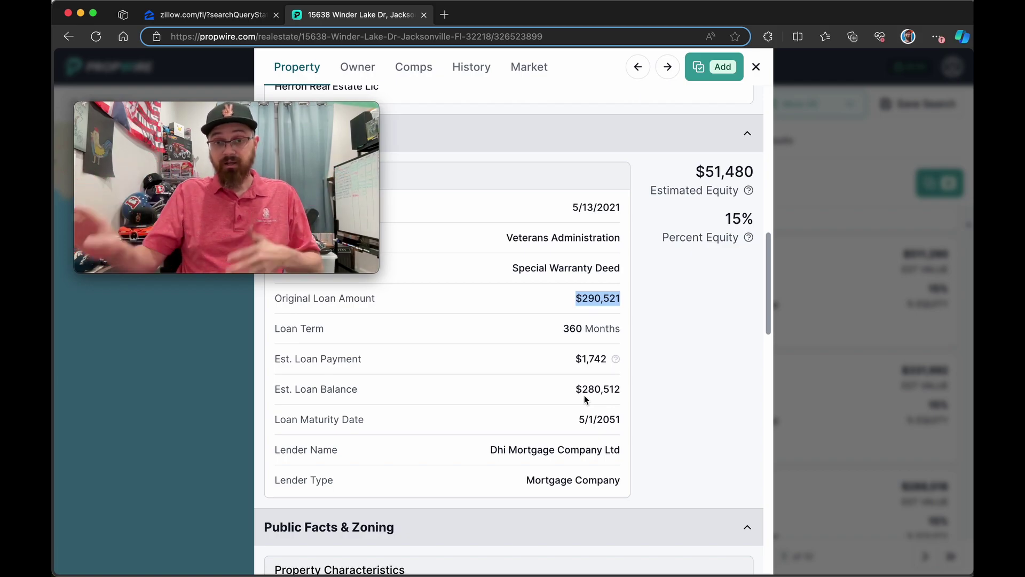
pyautogui.scroll(-5, 583, 394)
pyautogui.scroll(-15, 582, 393)
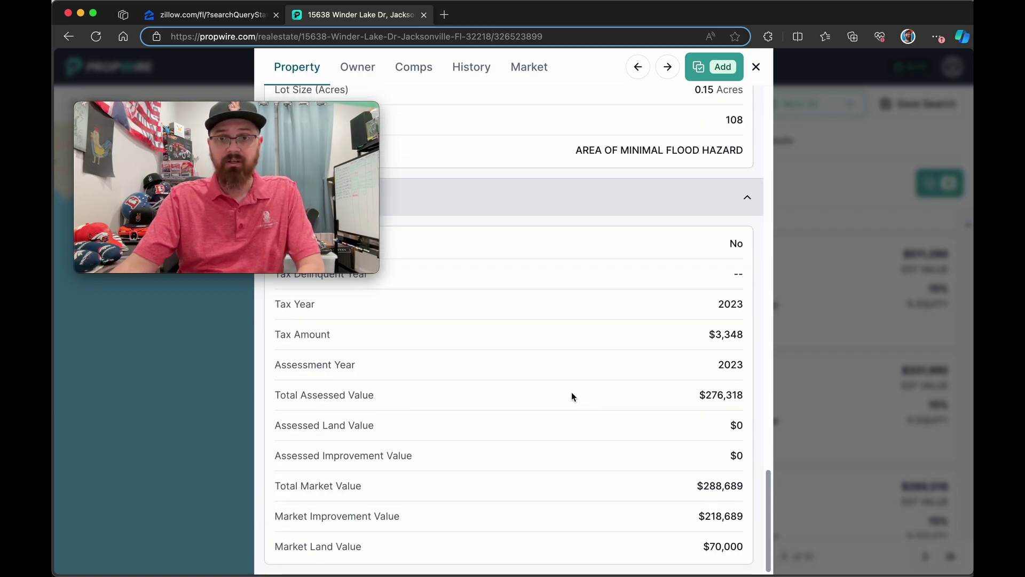
pyautogui.scroll(5, 571, 396)
pyautogui.scroll(3, 534, 267)
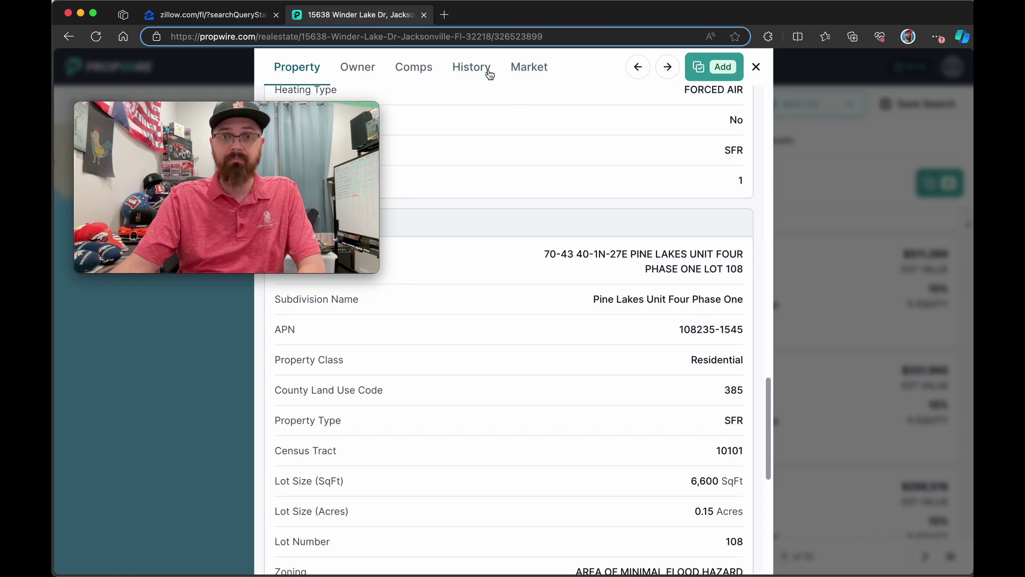
# Step: Expand Winder Lake Dr's mortgage history record to check loan term and lender, then close the details
pyautogui.click(490, 72)
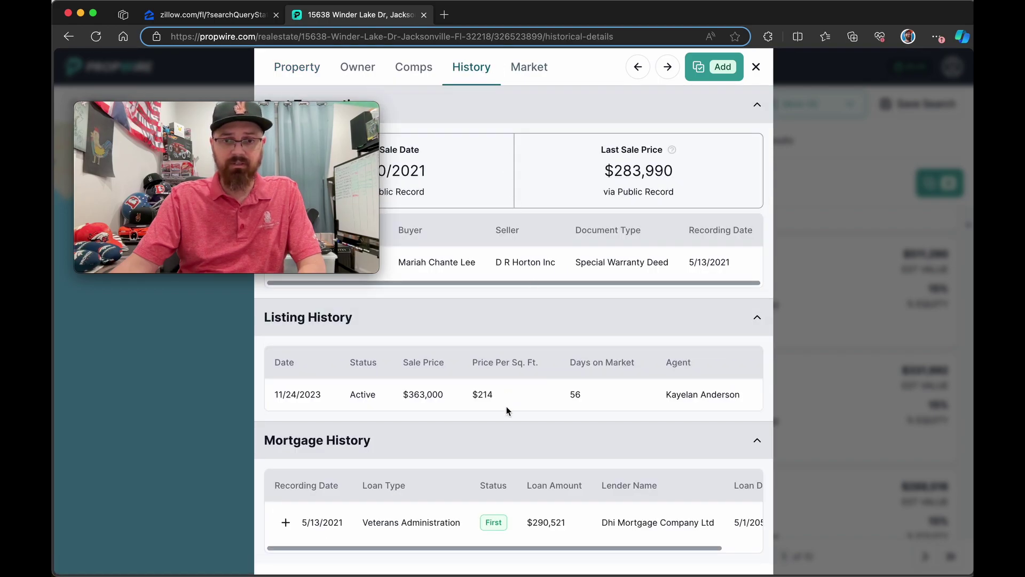
pyautogui.click(285, 522)
pyautogui.scroll(-1, 385, 454)
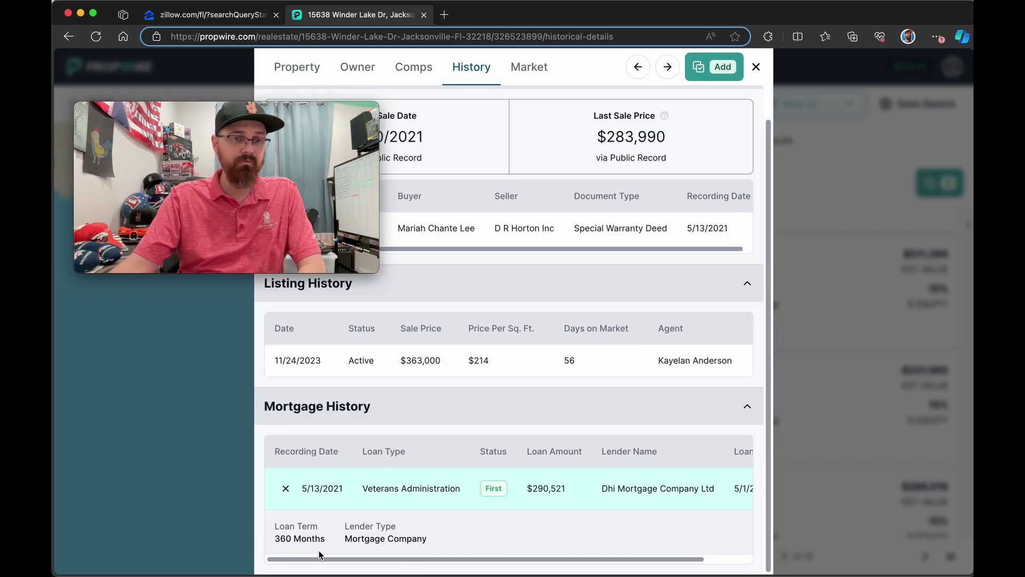
pyautogui.moveTo(331, 560); pyautogui.dragTo(591, 561)
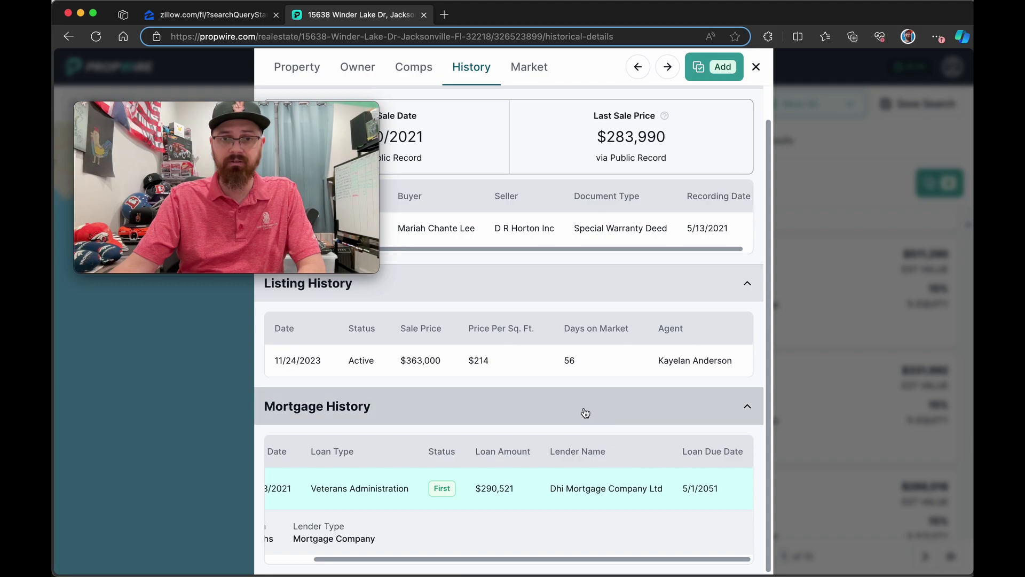
pyautogui.scroll(1, 585, 412)
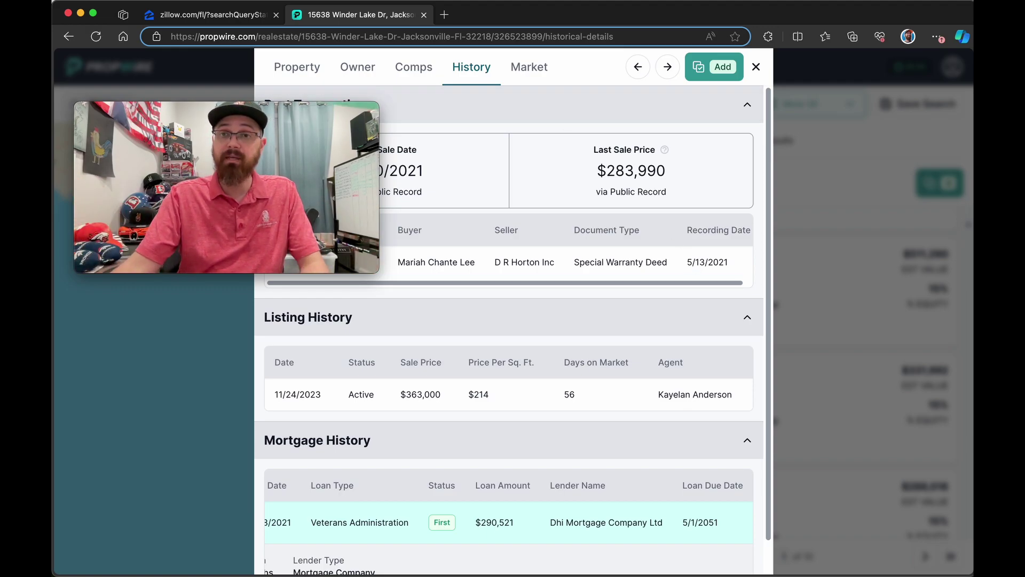
pyautogui.click(757, 68)
pyautogui.moveTo(811, 362)
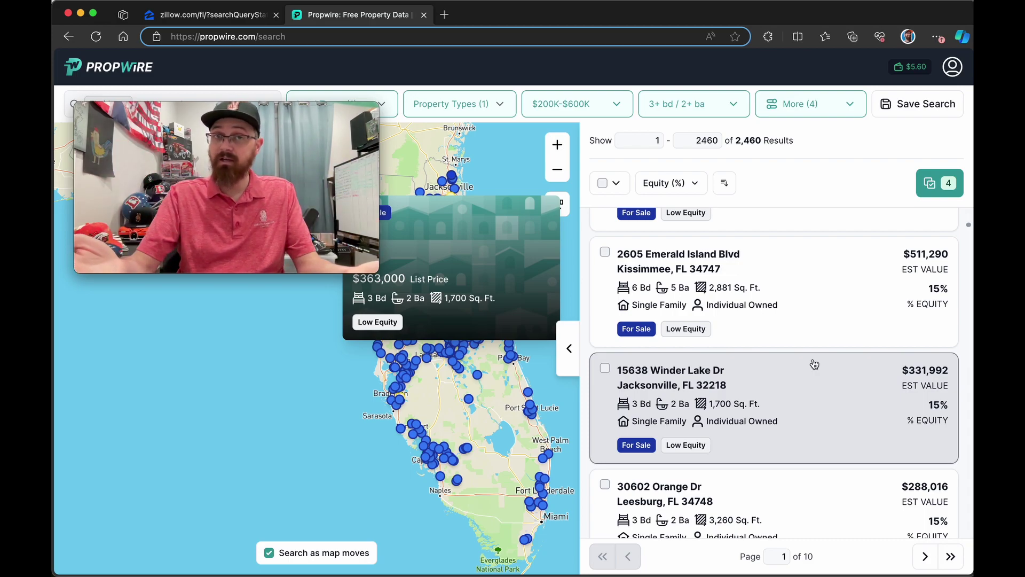
pyautogui.scroll(-10, 815, 365)
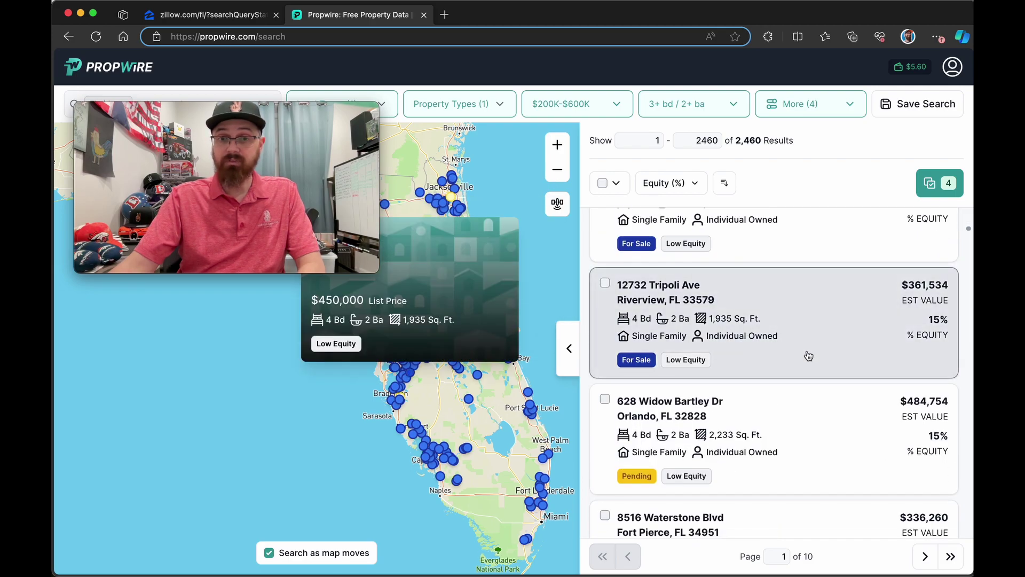
pyautogui.scroll(5, 804, 366)
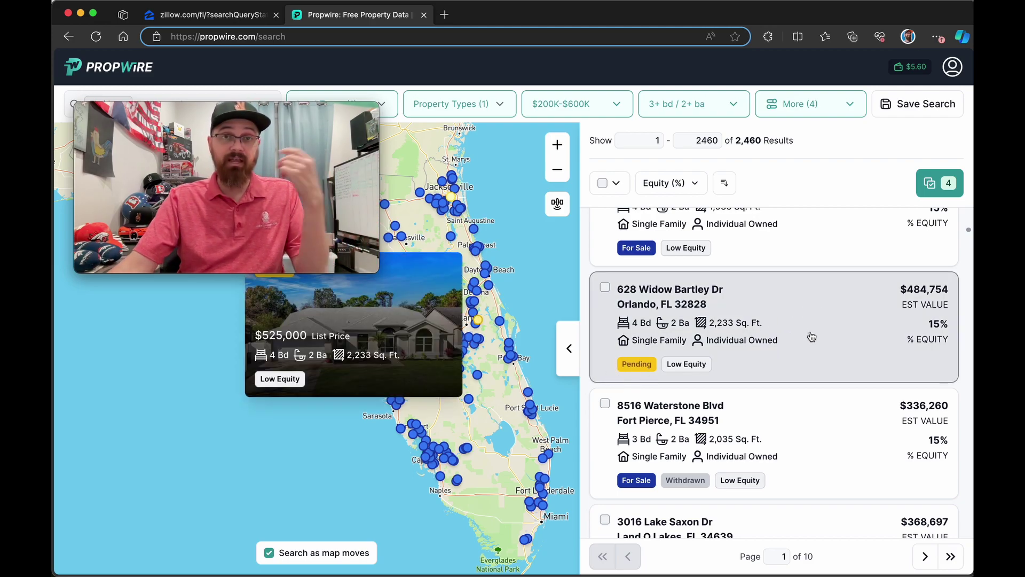
pyautogui.scroll(-8, 811, 341)
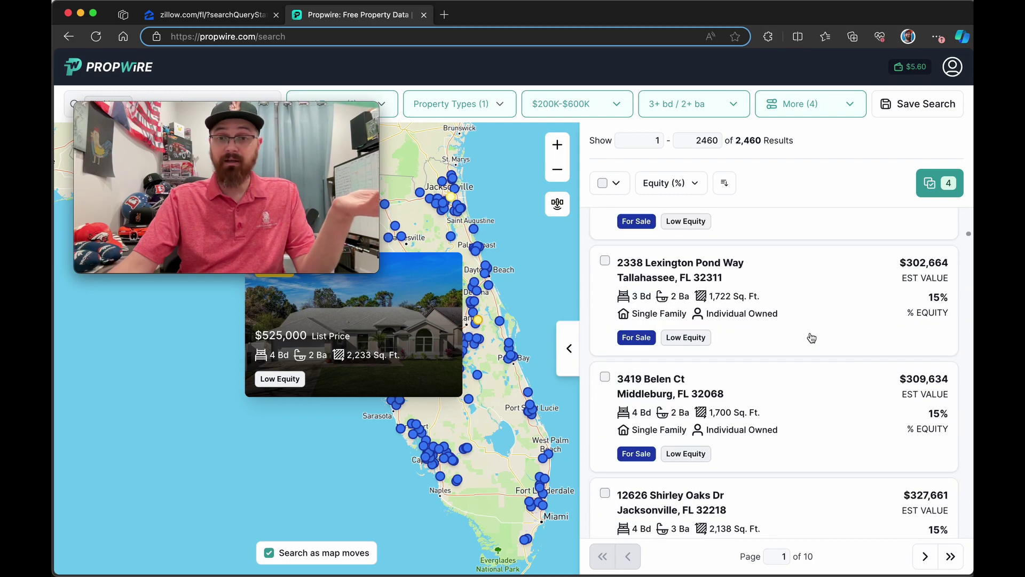
pyautogui.click(806, 348)
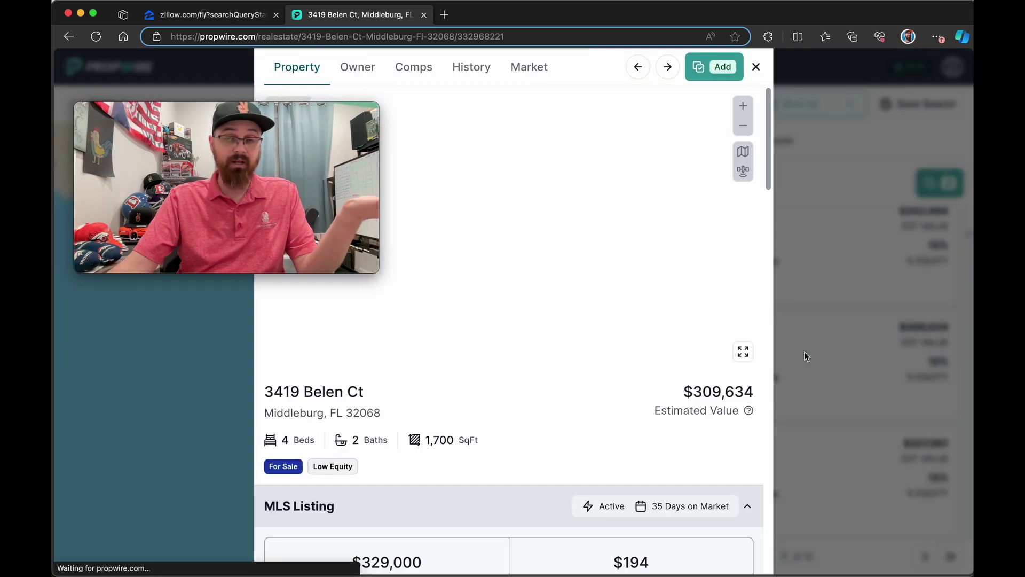
pyautogui.scroll(-2, 694, 331)
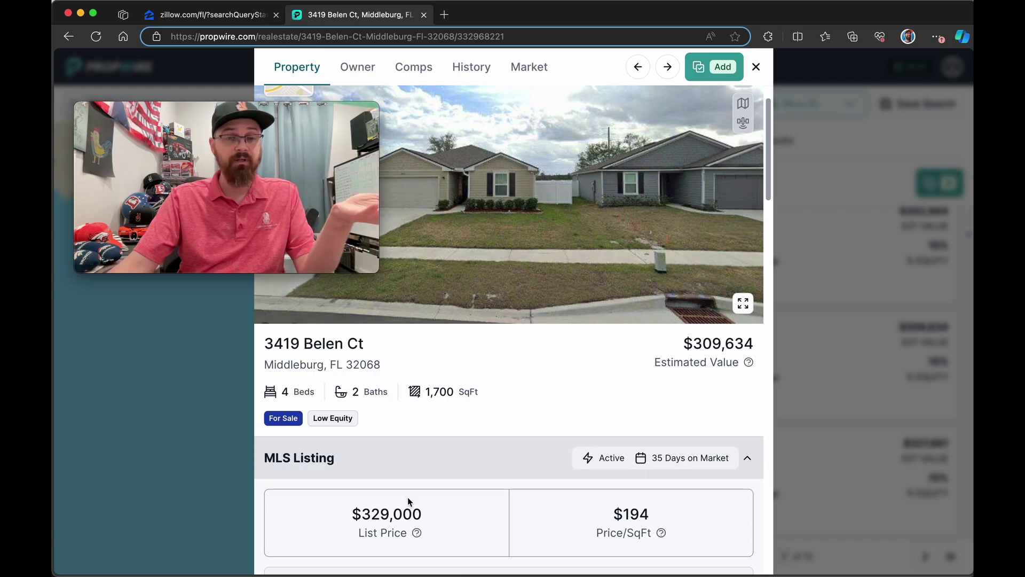
pyautogui.scroll(-5, 408, 500)
pyautogui.scroll(-2, 477, 438)
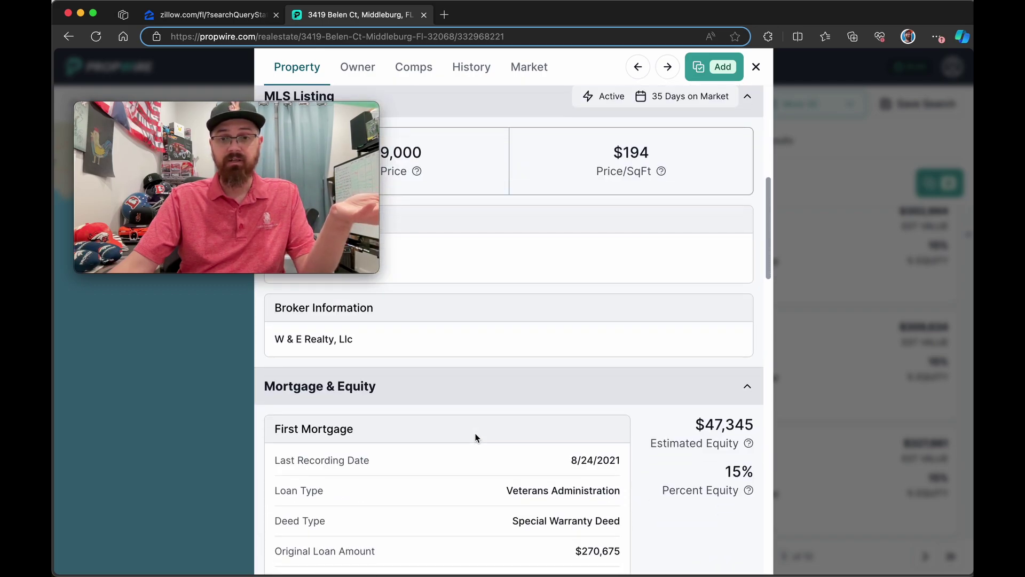
pyautogui.scroll(-4, 556, 496)
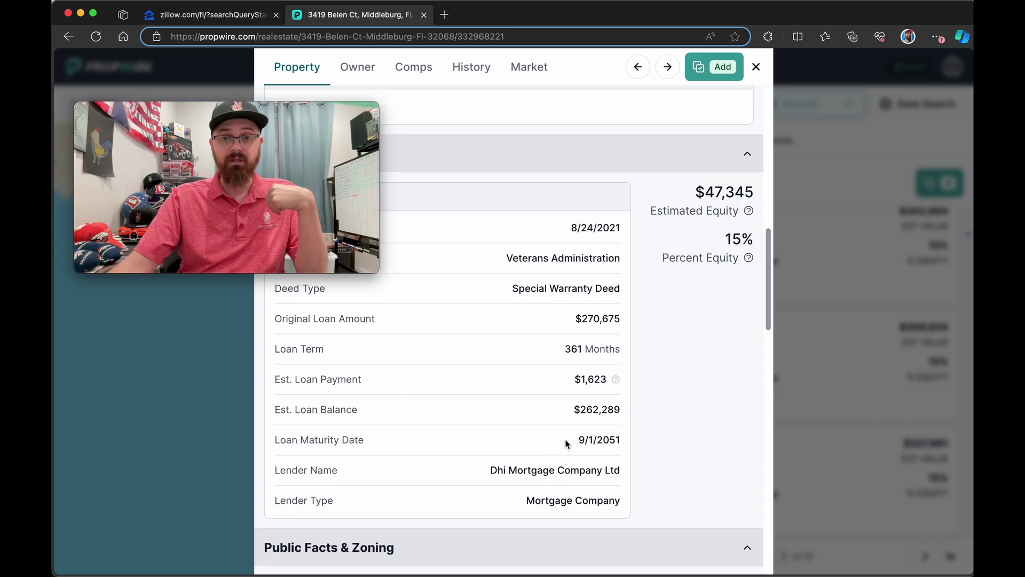
pyautogui.scroll(7, 574, 423)
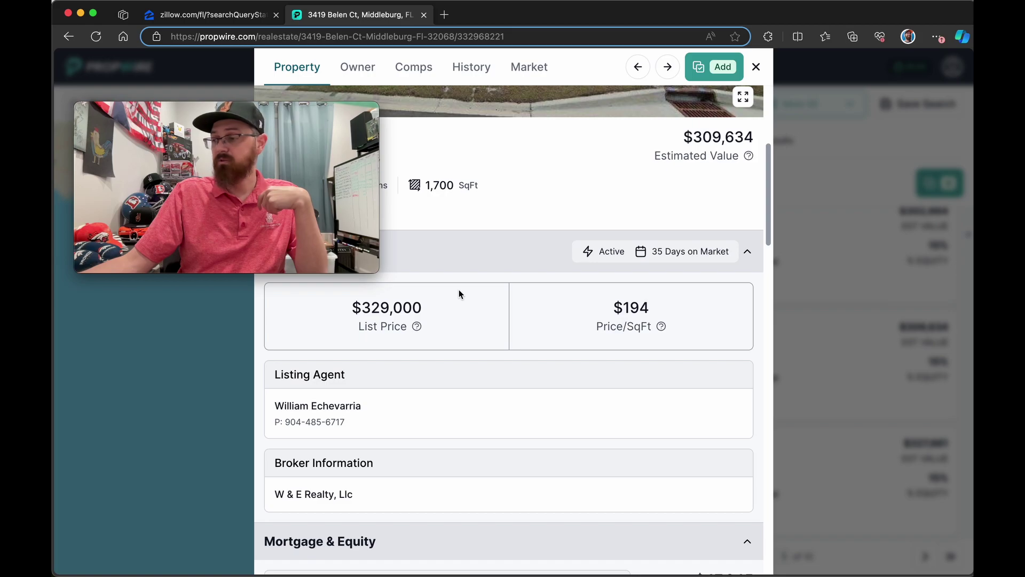
pyautogui.scroll(-15, 513, 257)
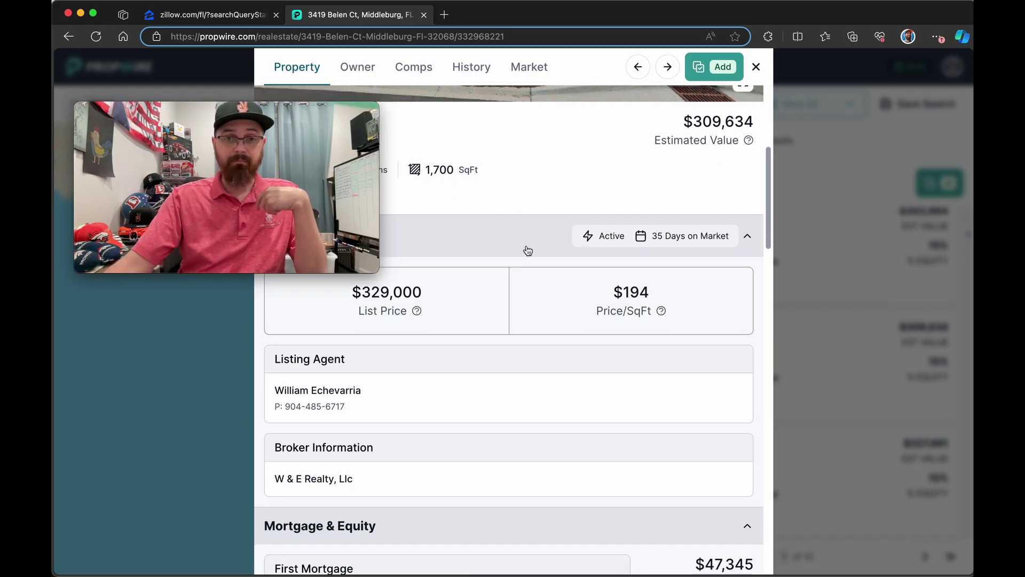
pyautogui.scroll(5, 512, 269)
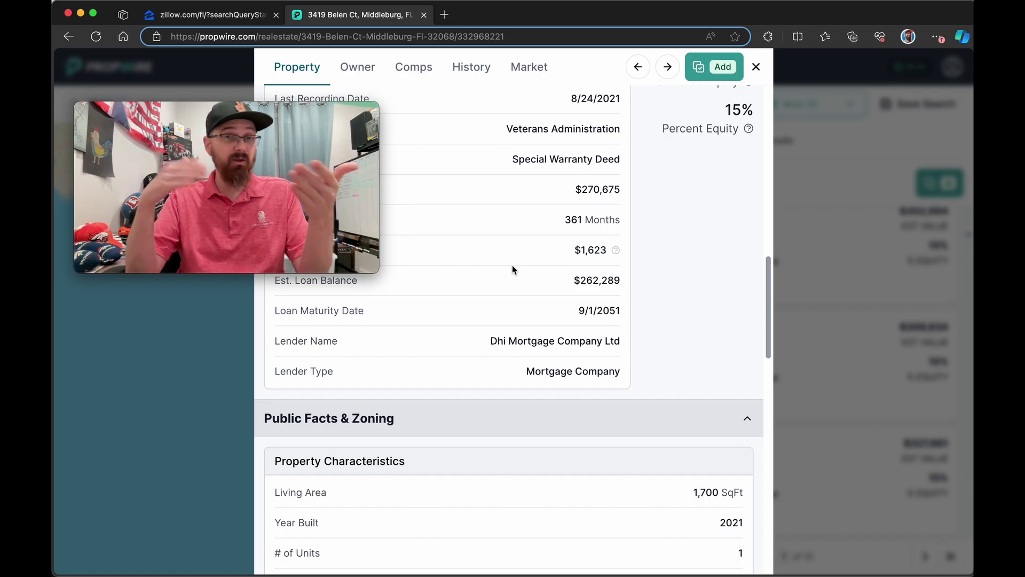
pyautogui.scroll(15, 511, 265)
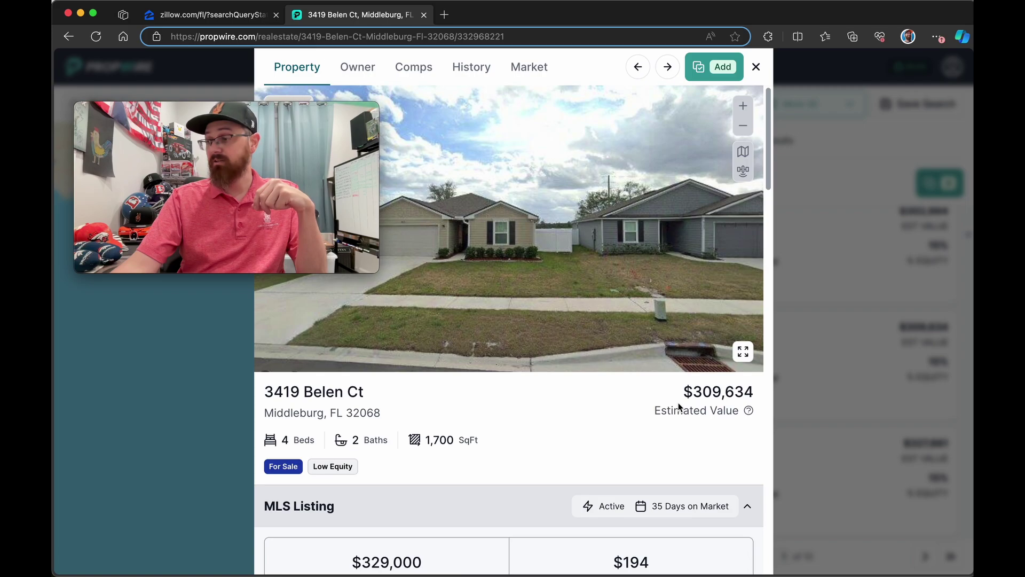
pyautogui.scroll(-5, 374, 454)
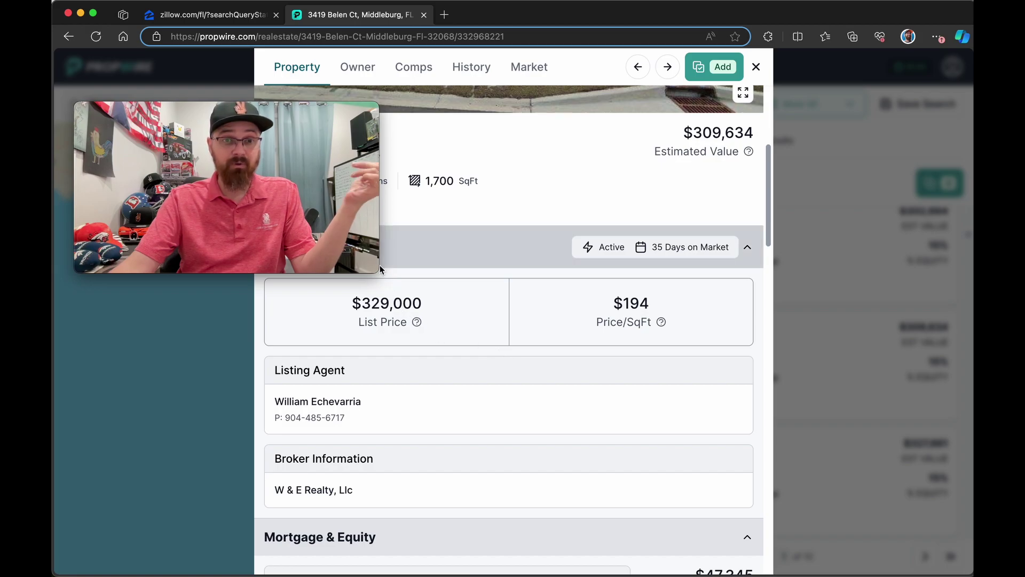
pyautogui.moveTo(378, 273); pyautogui.dragTo(879, 553)
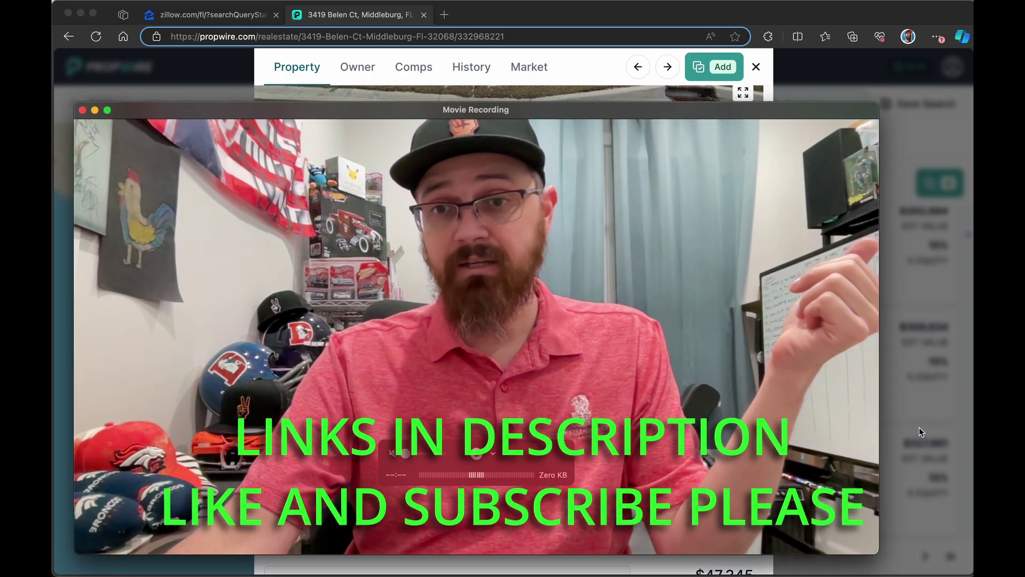